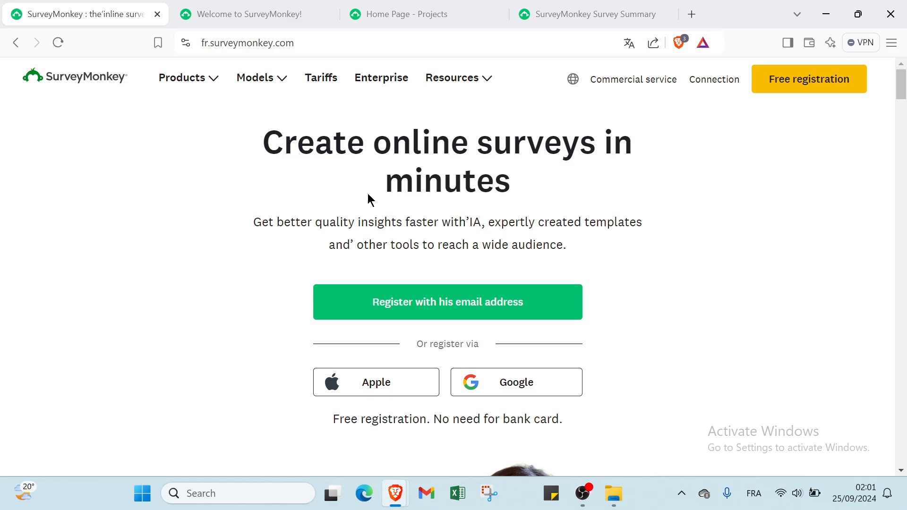
- Review the SurveyMonkey homepage, covering the registration options, trusted companies, team solutions, ready-made templates and AI survey features
scroll(367, 198, "down", 5)
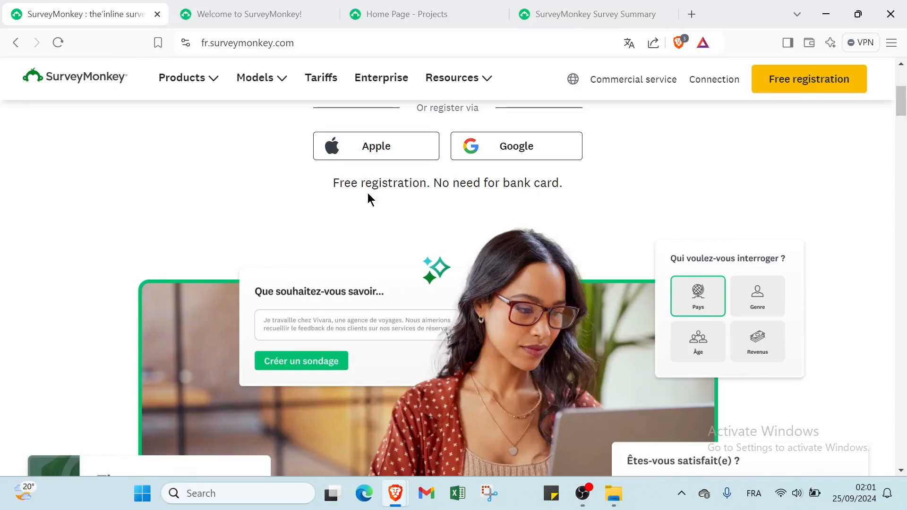
scroll(368, 195, "down", 3)
scroll(368, 195, "down", 6)
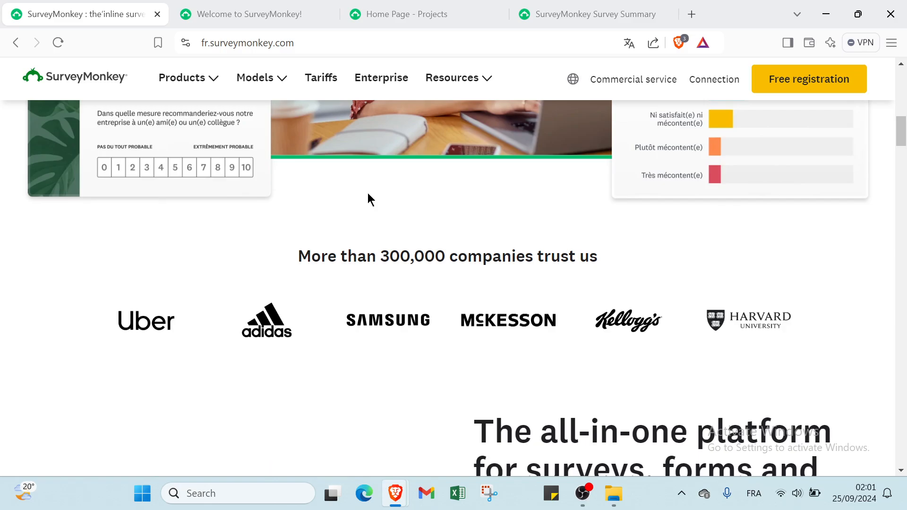
scroll(355, 177, "down", 3)
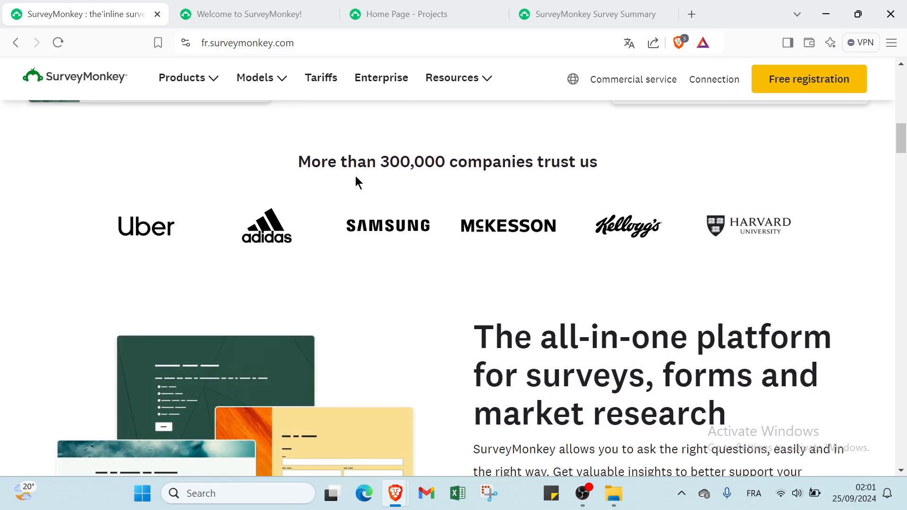
scroll(355, 176, "down", 5)
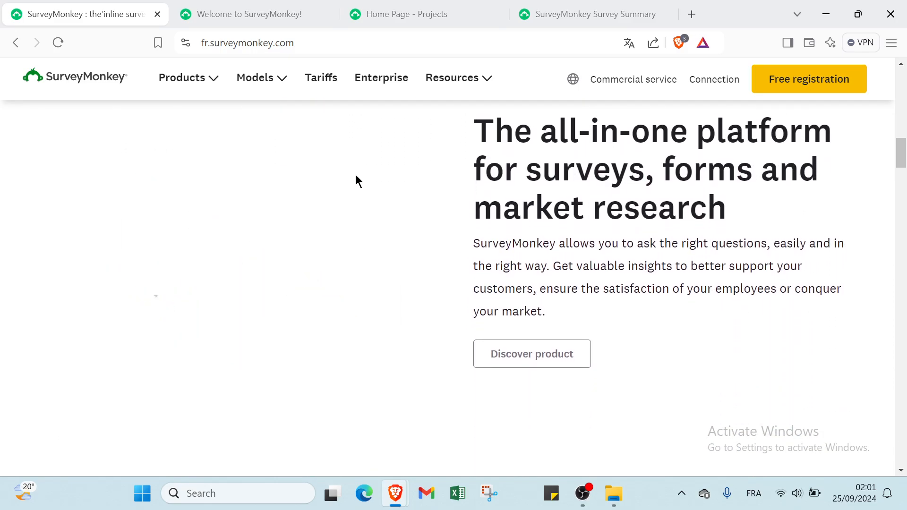
scroll(356, 176, "down", 6)
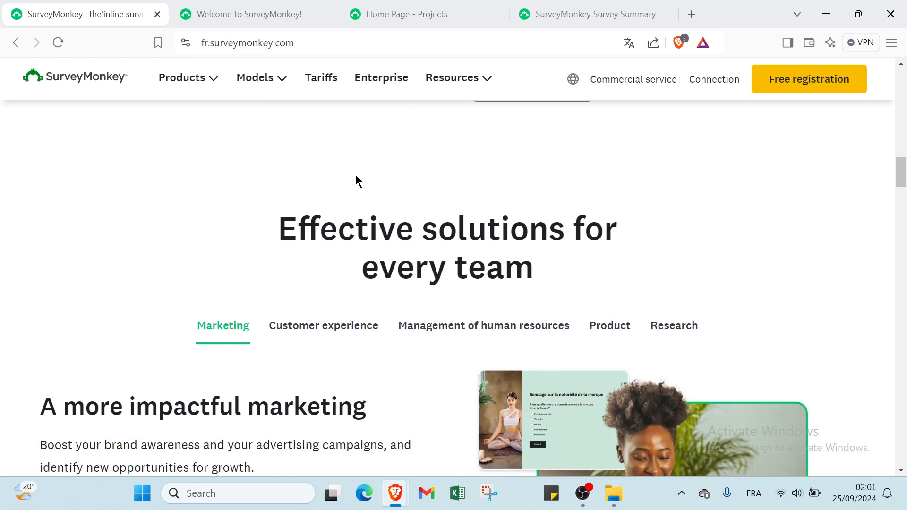
scroll(356, 177, "down", 6)
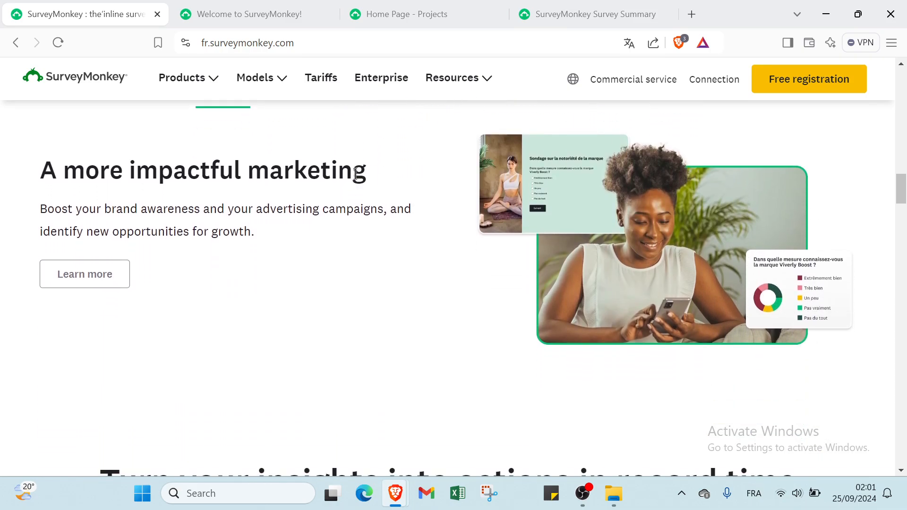
scroll(355, 174, "down", 4)
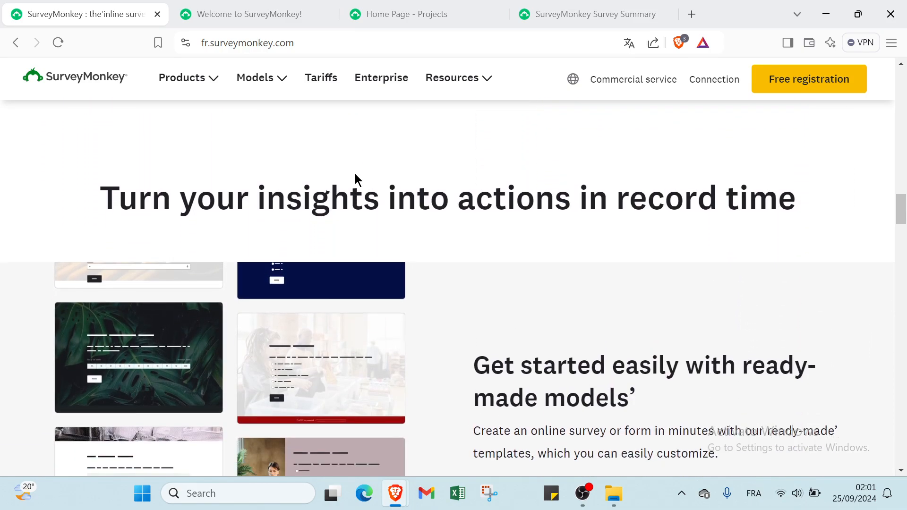
scroll(356, 173, "down", 4)
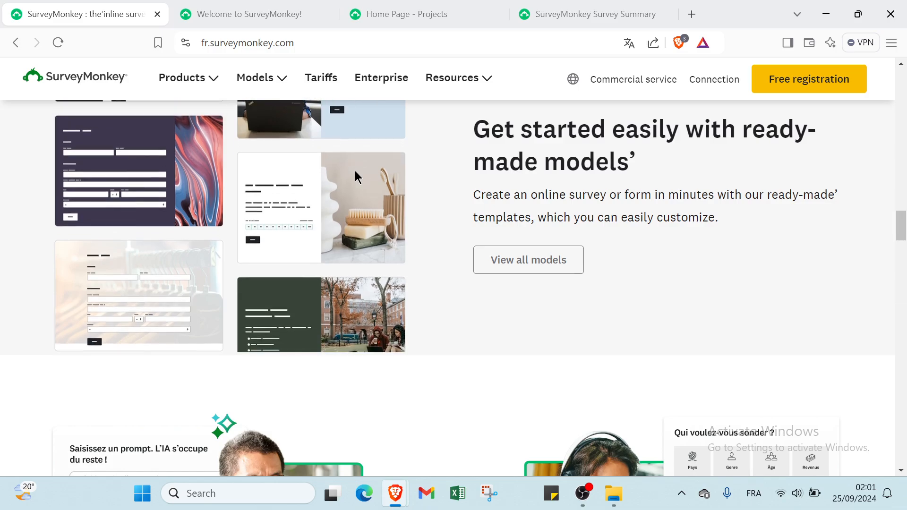
scroll(355, 172, "down", 1)
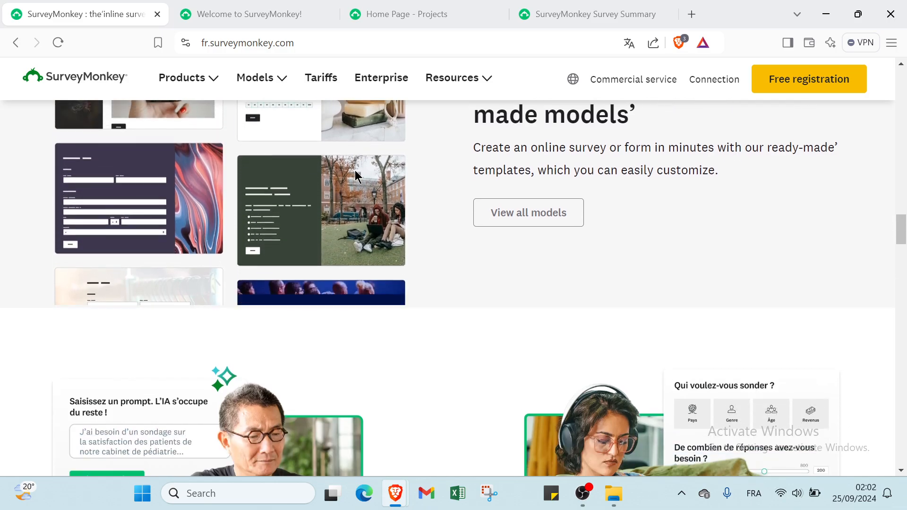
scroll(358, 175, "down", 4)
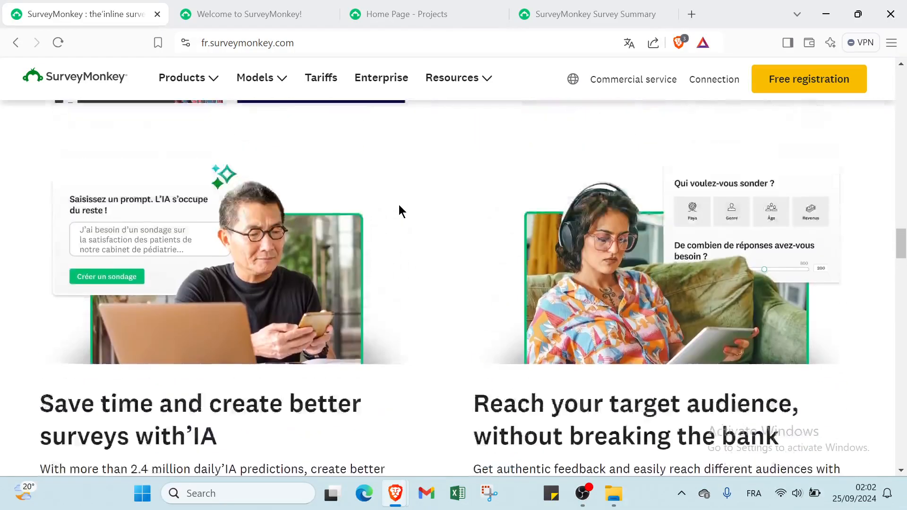
scroll(398, 205, "up", 8)
scroll(398, 204, "up", 15)
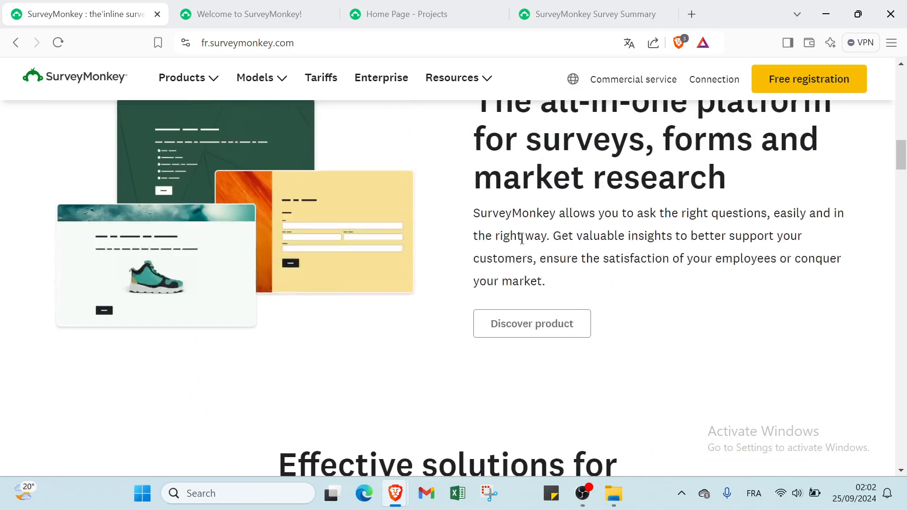
scroll(650, 267, "up", 10)
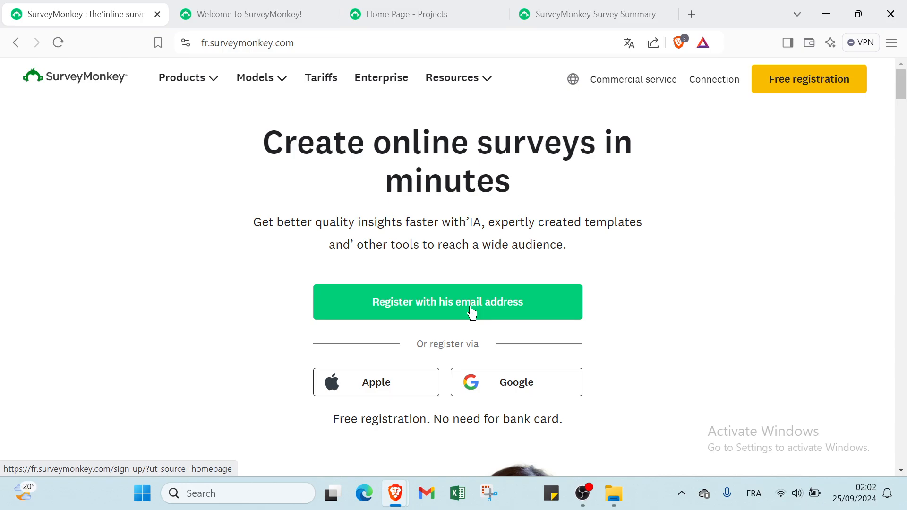
- View the usage-purpose onboarding page and the home page's creation options, and switch to the Untitled survey's summary page
left_click(289, 14)
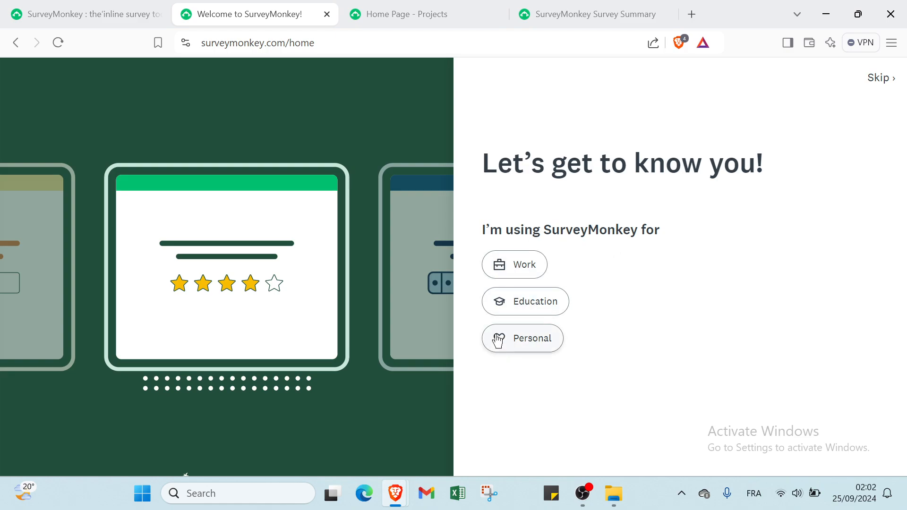
left_click(435, 14)
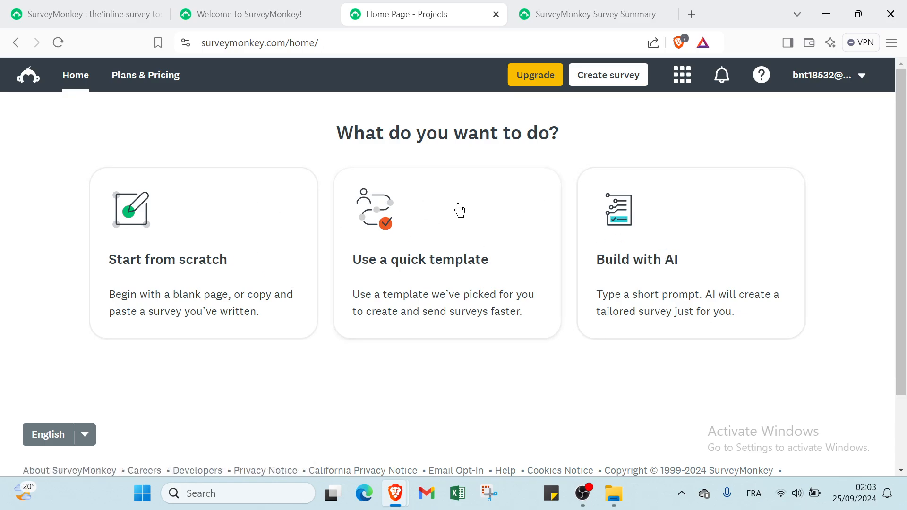
left_click(530, 24)
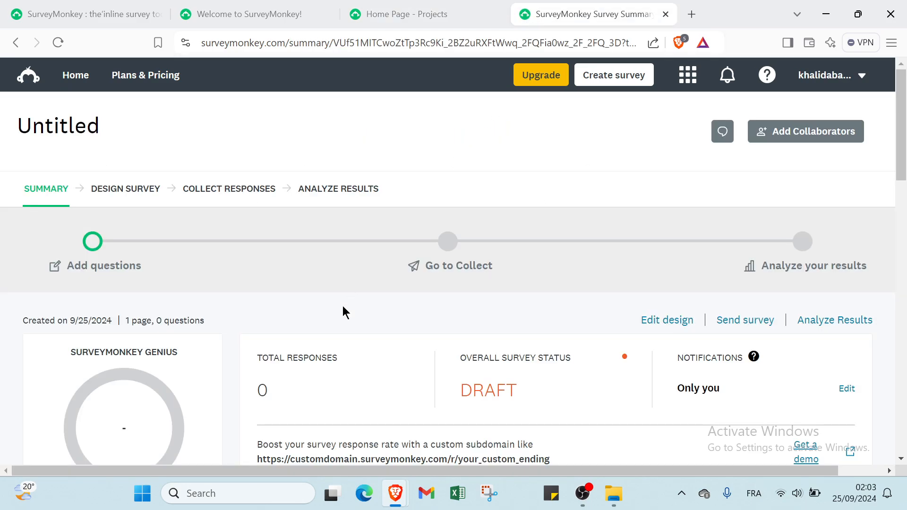
- Examine the survey summary page, including the draft status, collectors, responses volume, and integrations sections
scroll(342, 308, "down", 4)
scroll(343, 310, "up", 4)
scroll(333, 308, "down", 4)
scroll(330, 308, "down", 2)
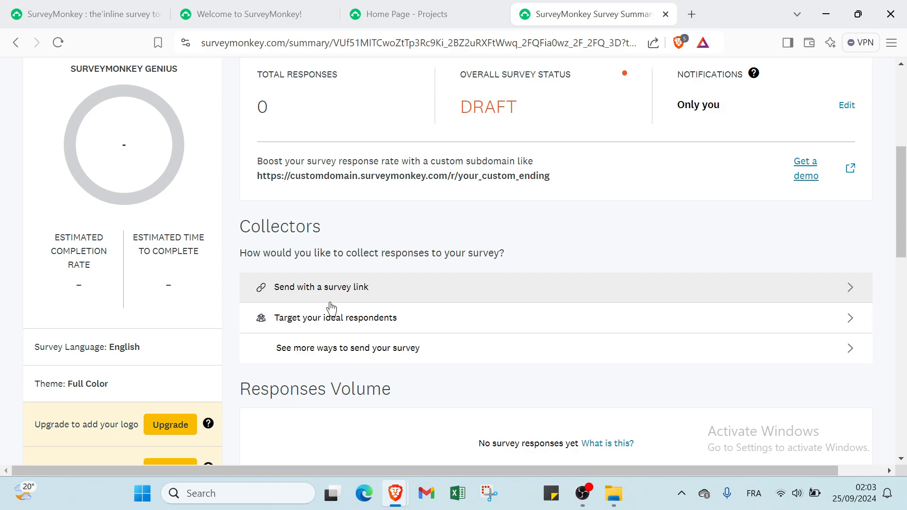
scroll(332, 308, "down", 6)
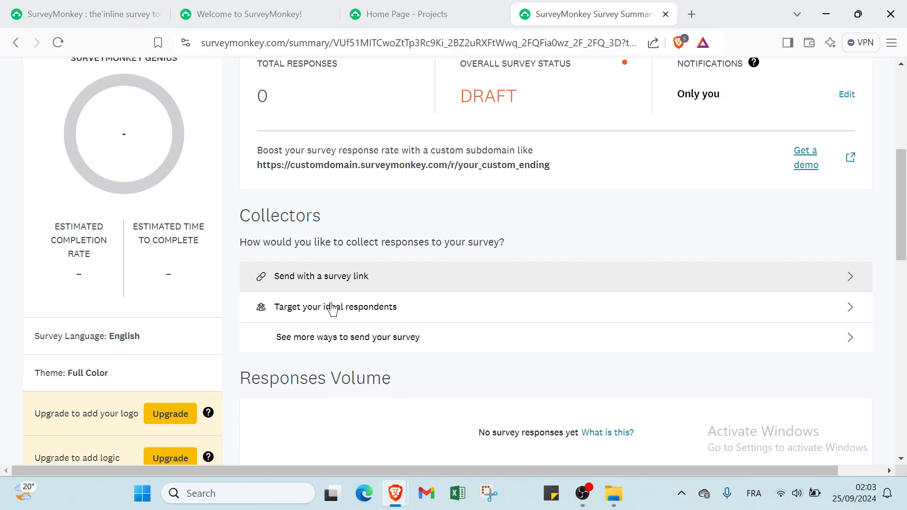
scroll(332, 308, "down", 5)
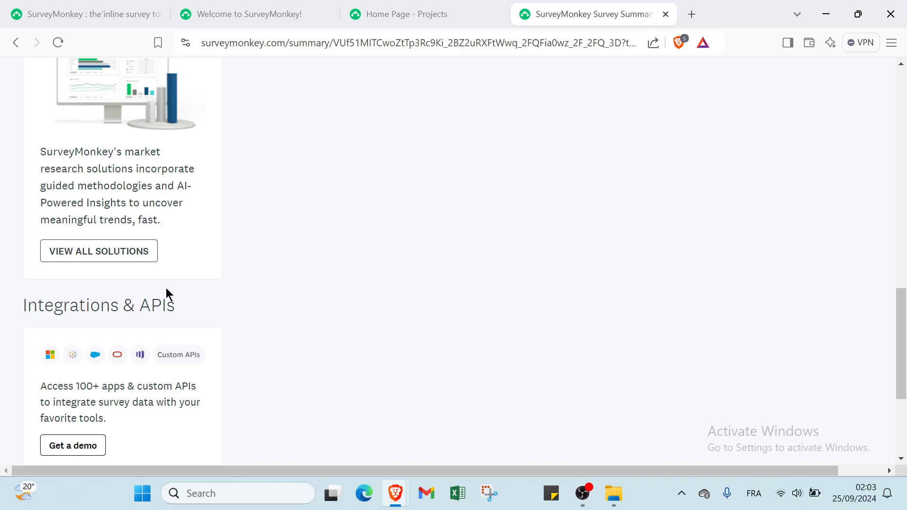
scroll(166, 291, "down", 3)
scroll(167, 293, "down", 1)
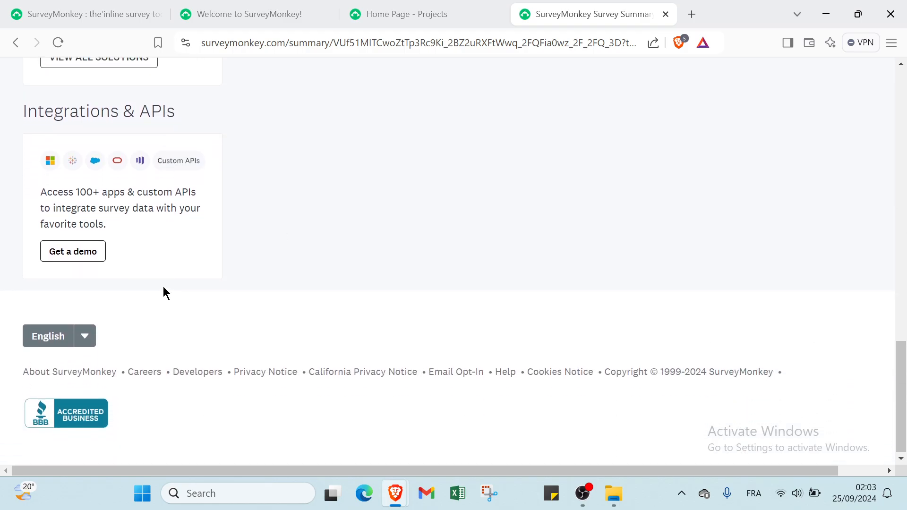
scroll(163, 286, "up", 15)
scroll(163, 286, "up", 6)
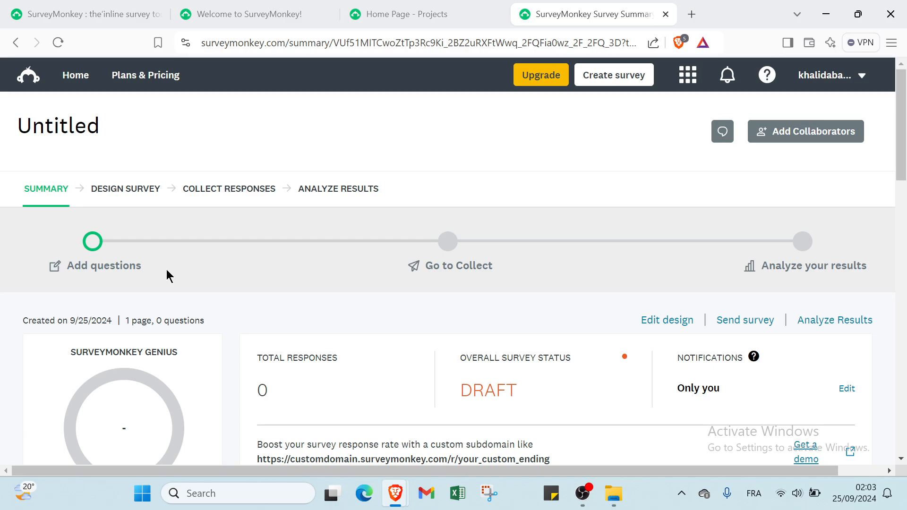
- Go over the summary page again, checking the SurveyMonkey Genius estimates, language, theme, upgrade options and Integrations & APIs
scroll(164, 276, "down", 1)
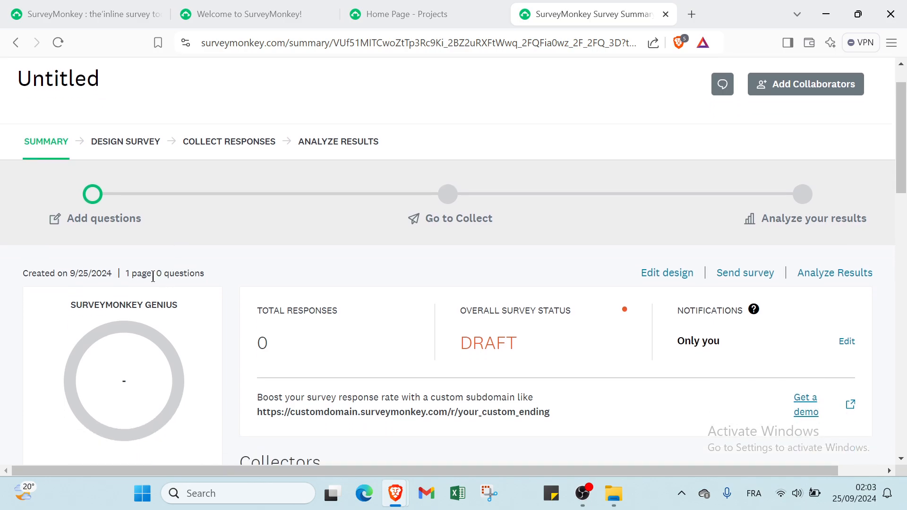
scroll(153, 276, "down", 6)
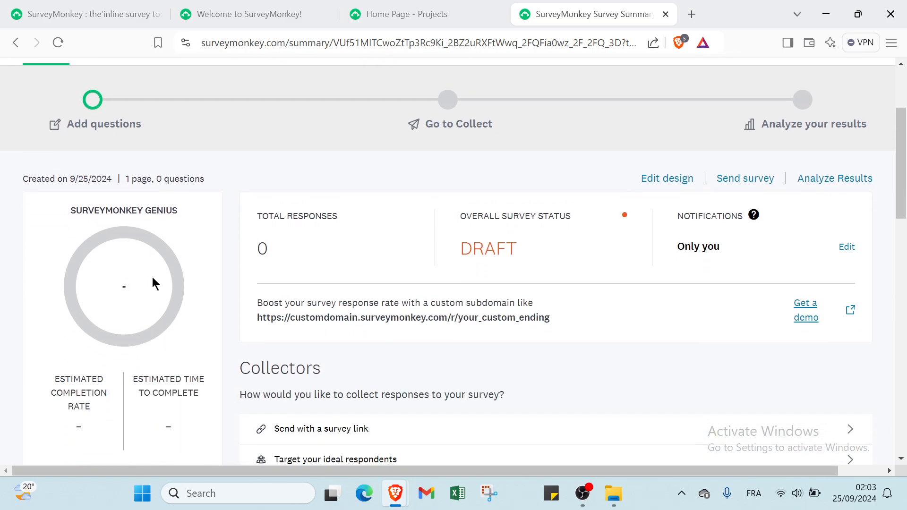
scroll(152, 277, "down", 5)
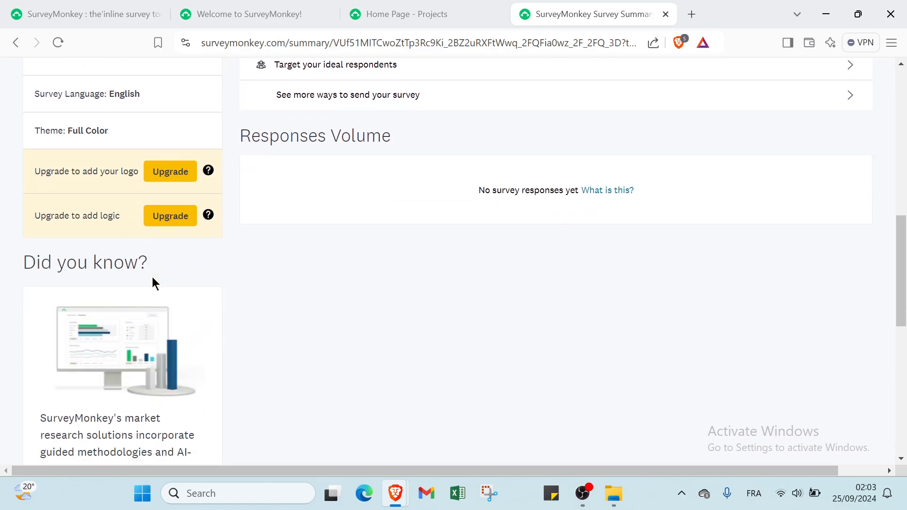
scroll(153, 283, "down", 3)
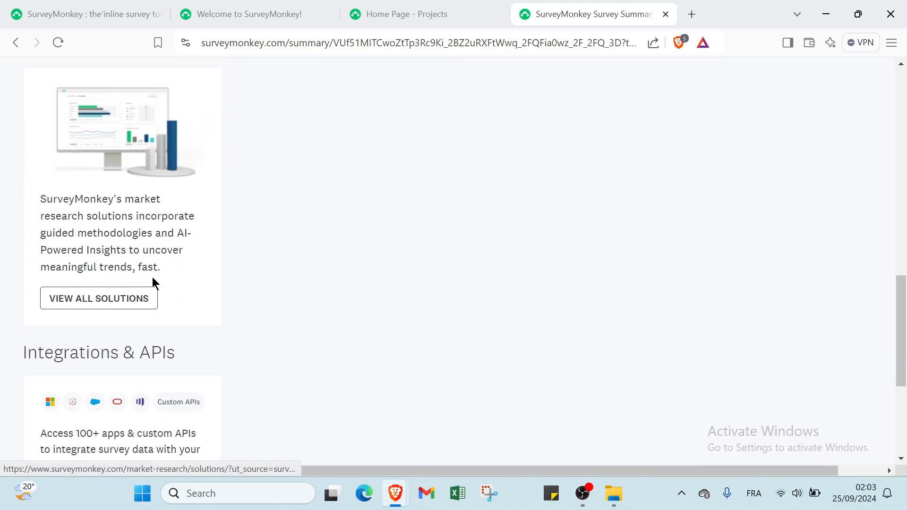
scroll(152, 279, "down", 2)
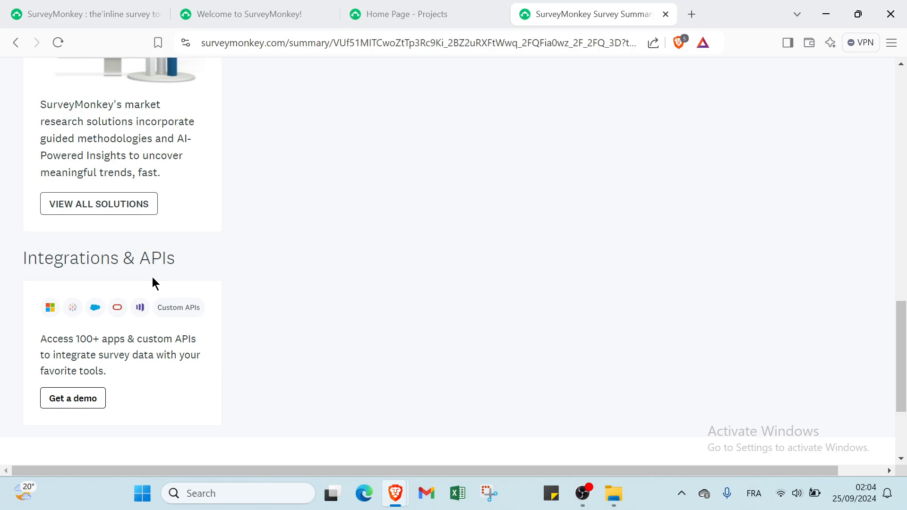
scroll(152, 278, "down", 3)
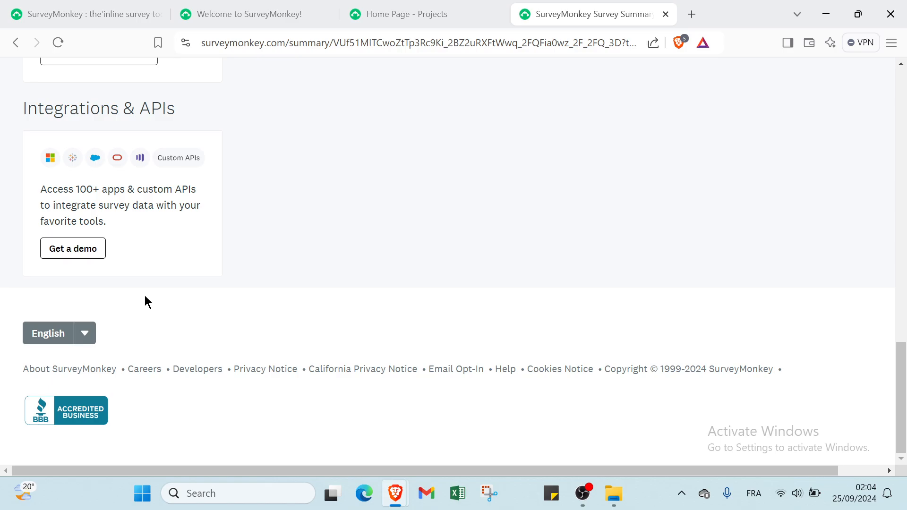
scroll(145, 296, "up", 15)
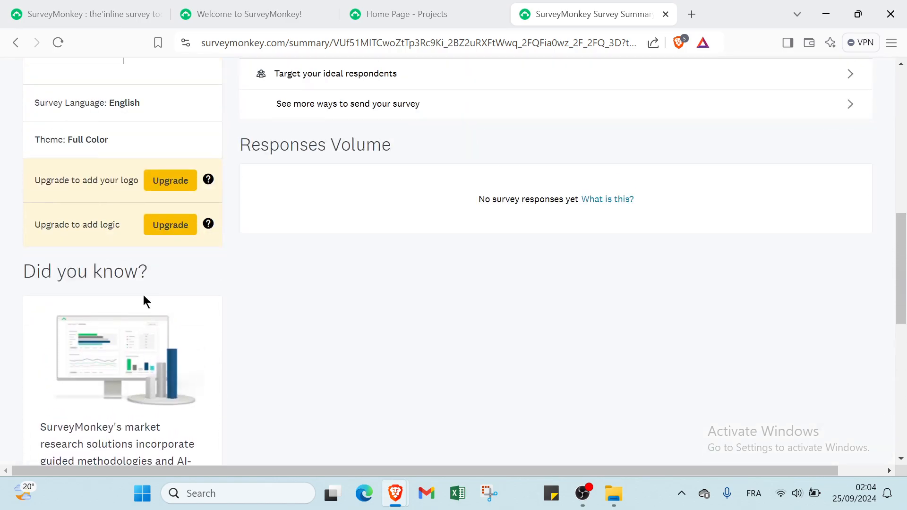
scroll(144, 295, "up", 5)
scroll(143, 296, "right", 1)
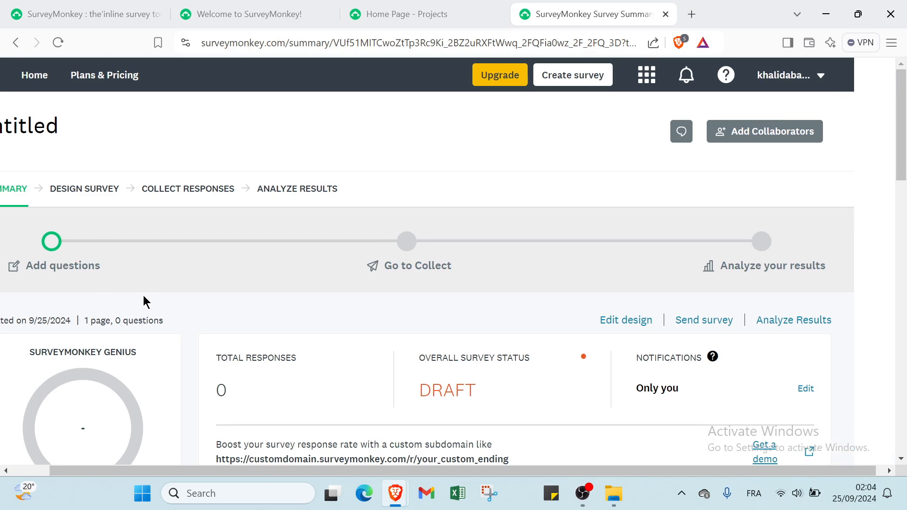
scroll(143, 296, "left", 1)
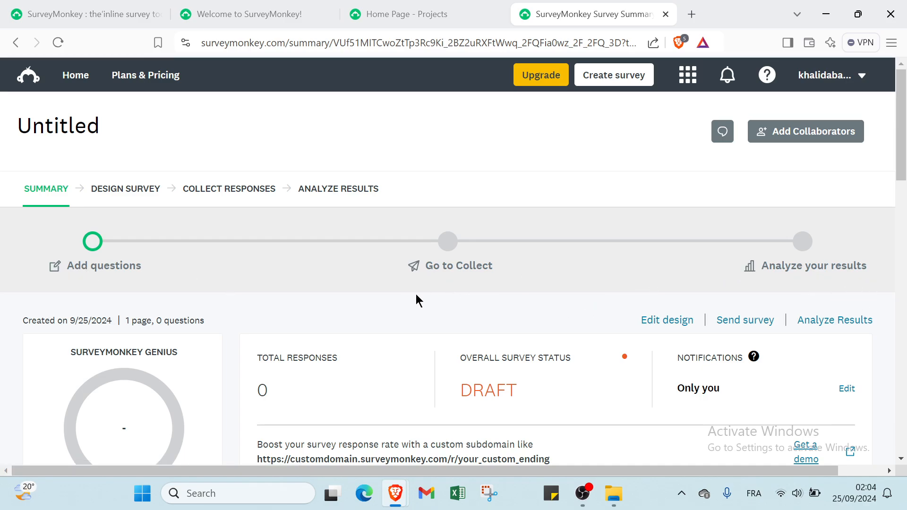
scroll(414, 292, "down", 15)
scroll(414, 291, "up", 6)
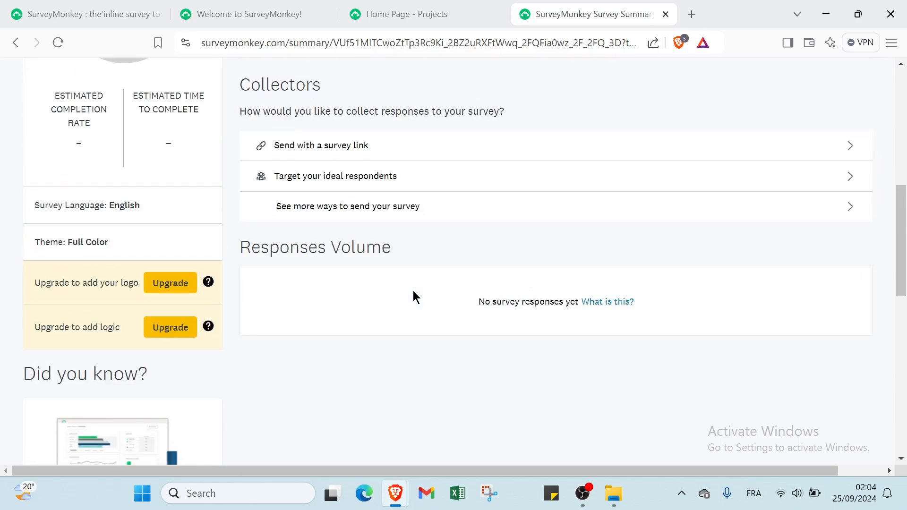
scroll(412, 292, "up", 9)
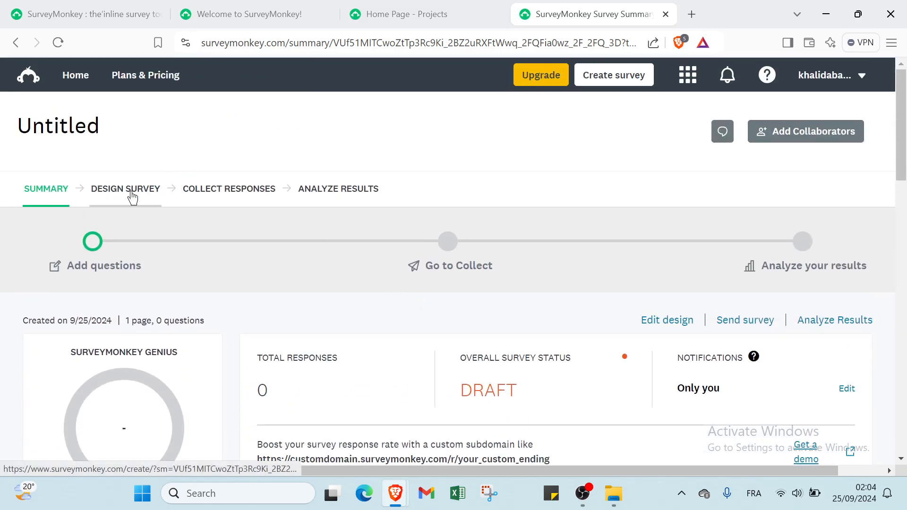
- Open the Untitled survey's design page, and start a new survey to look through the available starting points
left_click(137, 193)
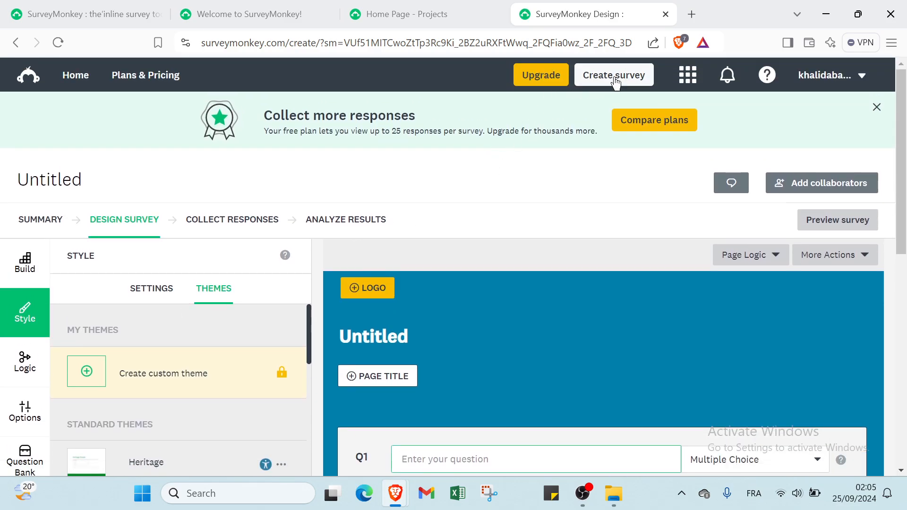
left_click(614, 77)
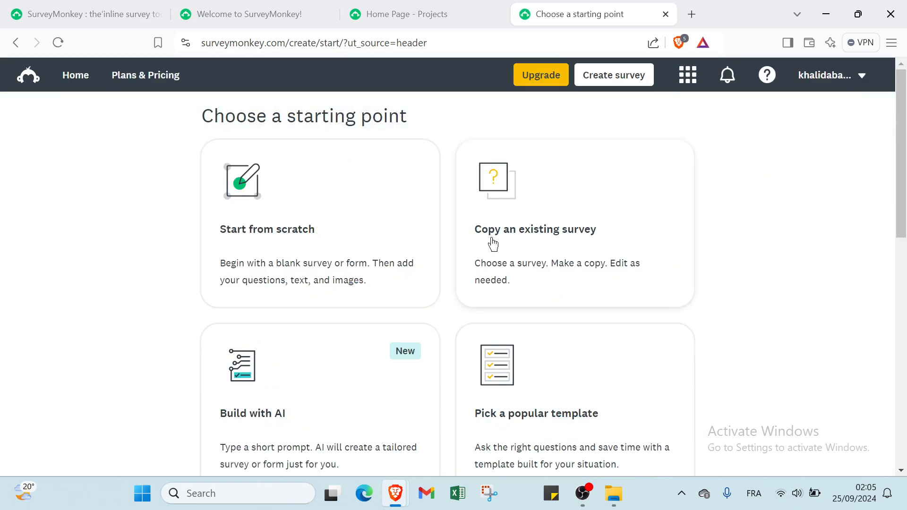
scroll(490, 243, "down", 2)
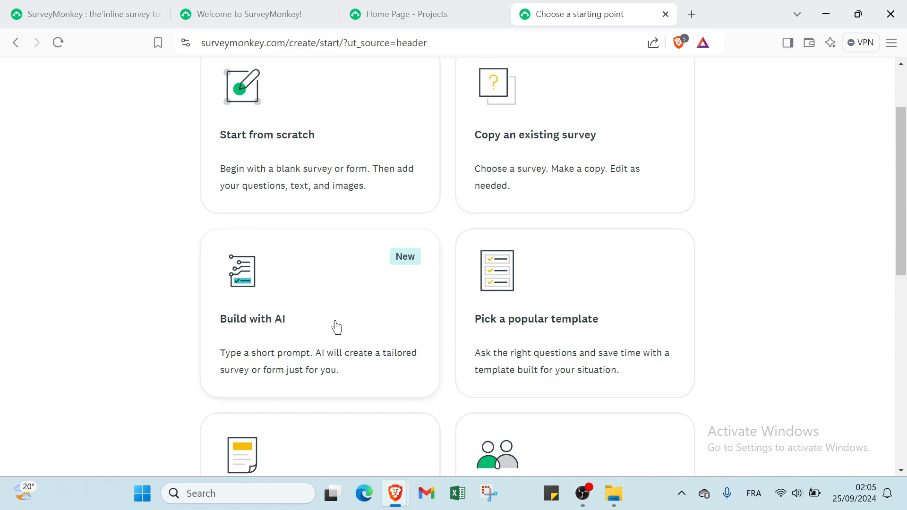
scroll(463, 307, "down", 2)
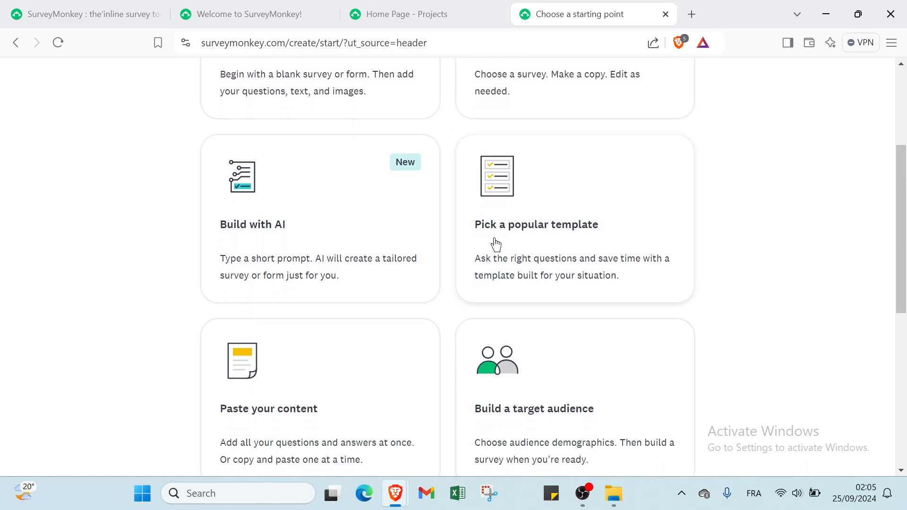
- Look through the remaining survey starting points and start a new survey from scratch
scroll(257, 409, "down", 2)
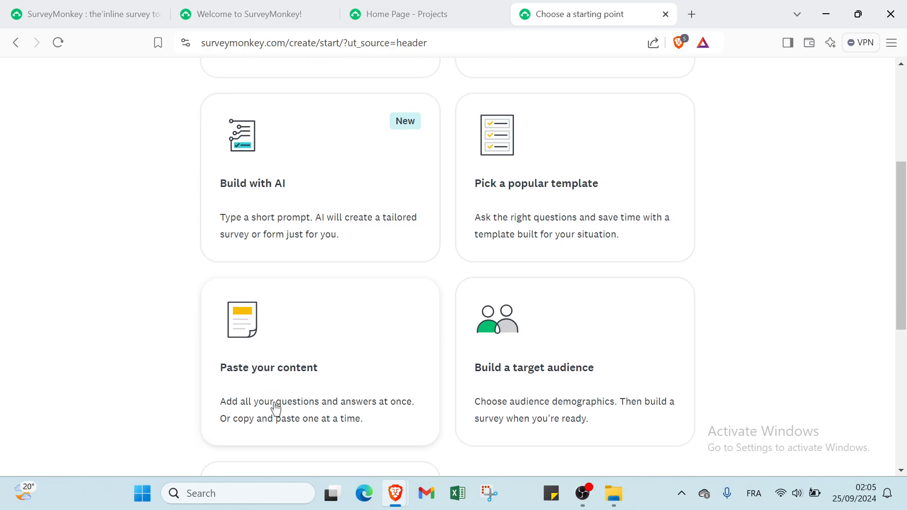
scroll(530, 284, "down", 3)
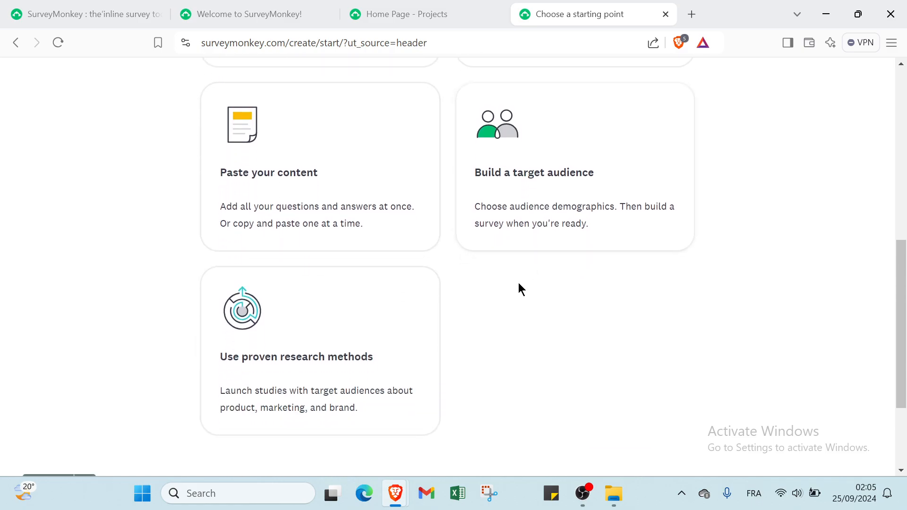
scroll(336, 339, "down", 2)
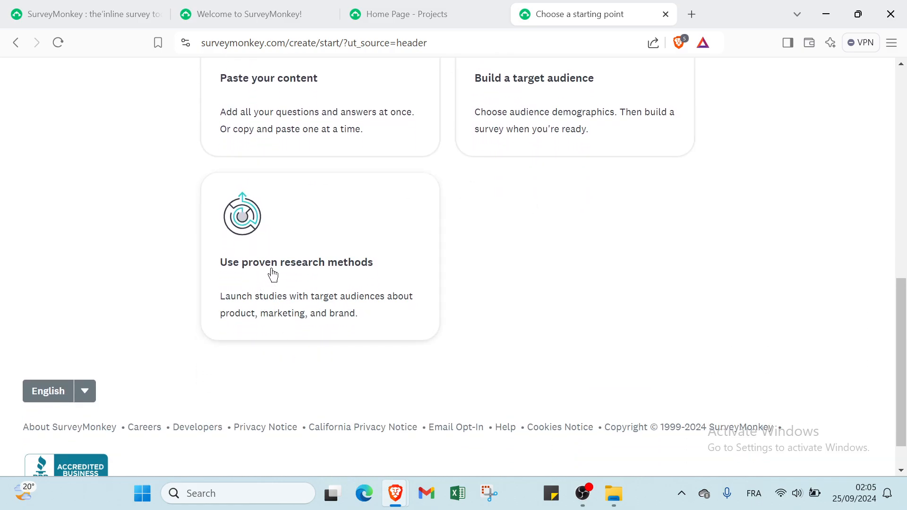
scroll(321, 283, "up", 8)
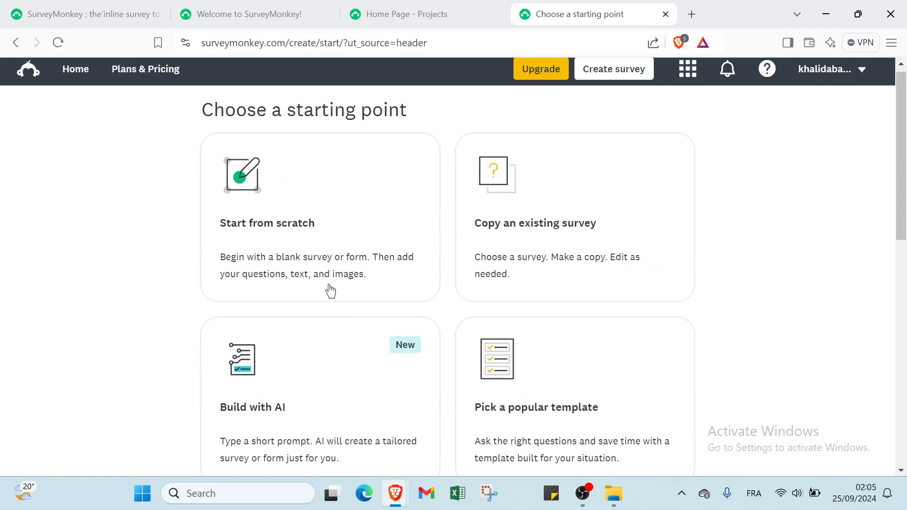
left_click(313, 236)
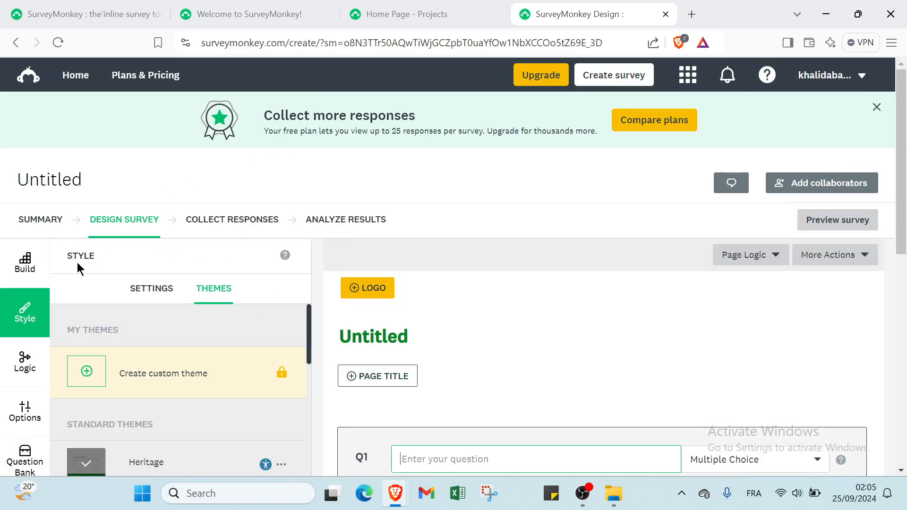
- View the logo upload options for the survey and close them without adding a file
scroll(108, 255, "down", 2)
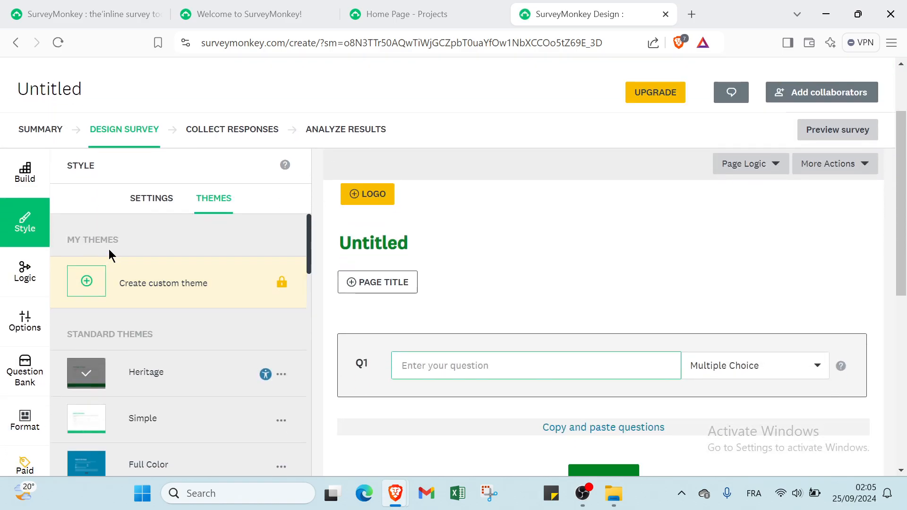
left_click(366, 195)
left_click(366, 195)
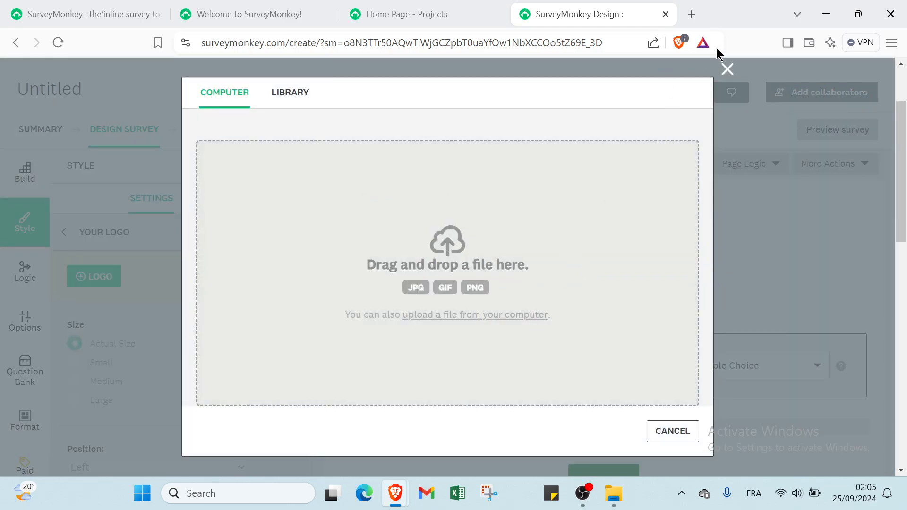
left_click(726, 69)
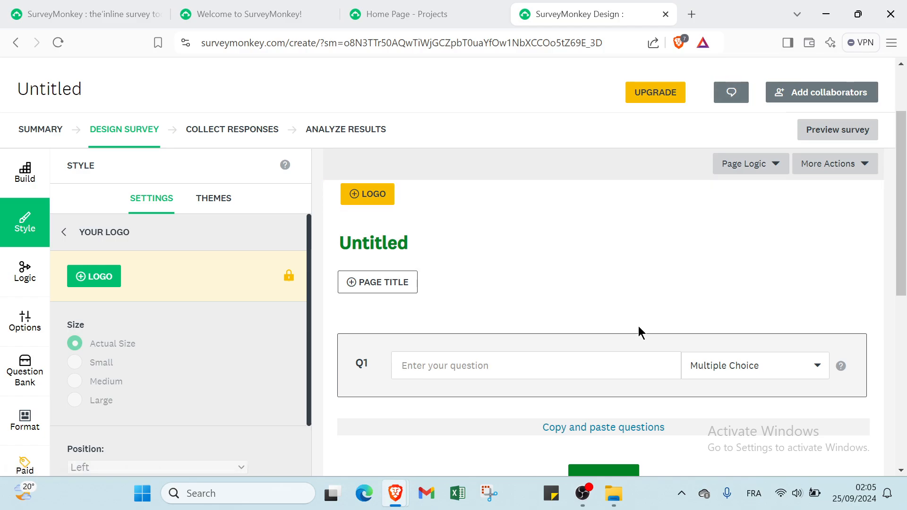
- Open the survey page's title and description fields for editing
left_click(378, 283)
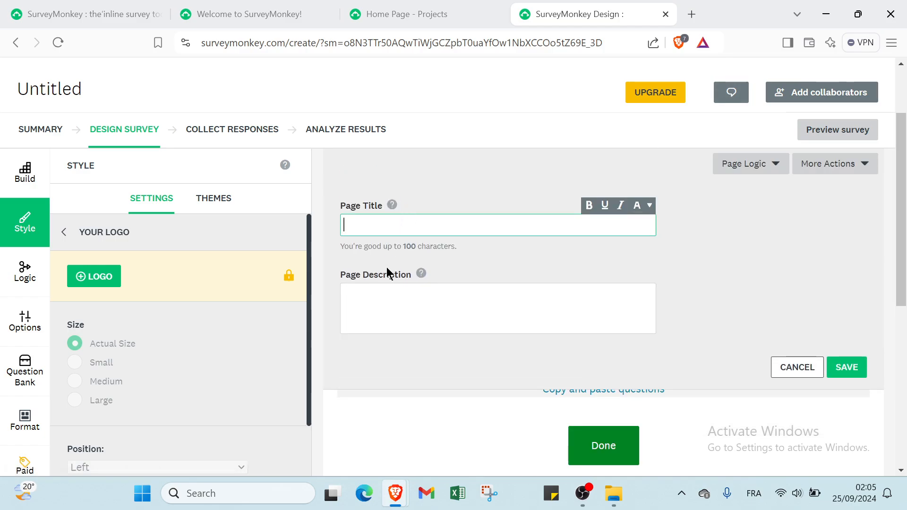
left_click(382, 303)
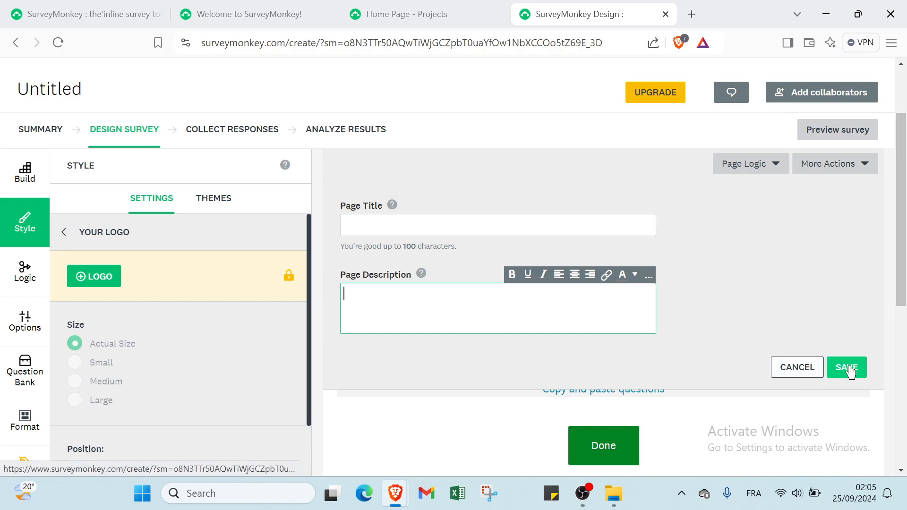
scroll(373, 399, "down", 2)
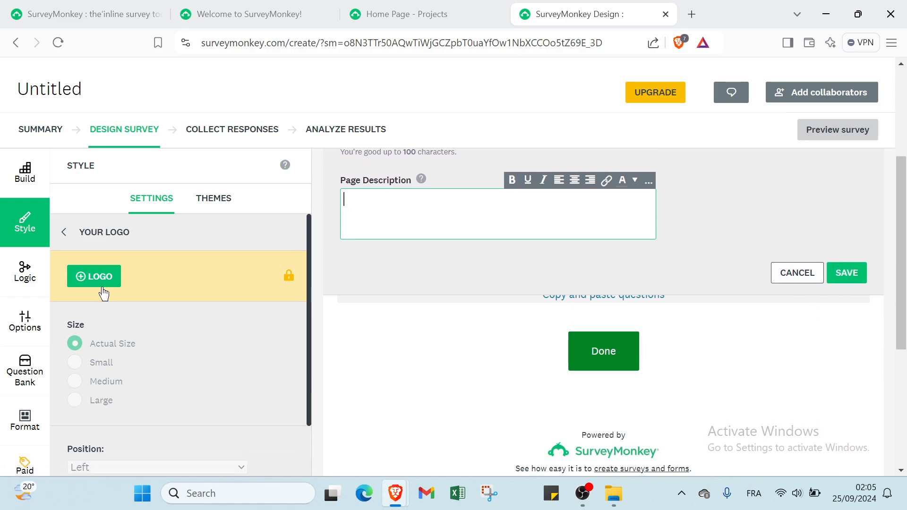
- Look over the logo's size, position and alt text settings, and view the survey's logic options
scroll(103, 306, "down", 2)
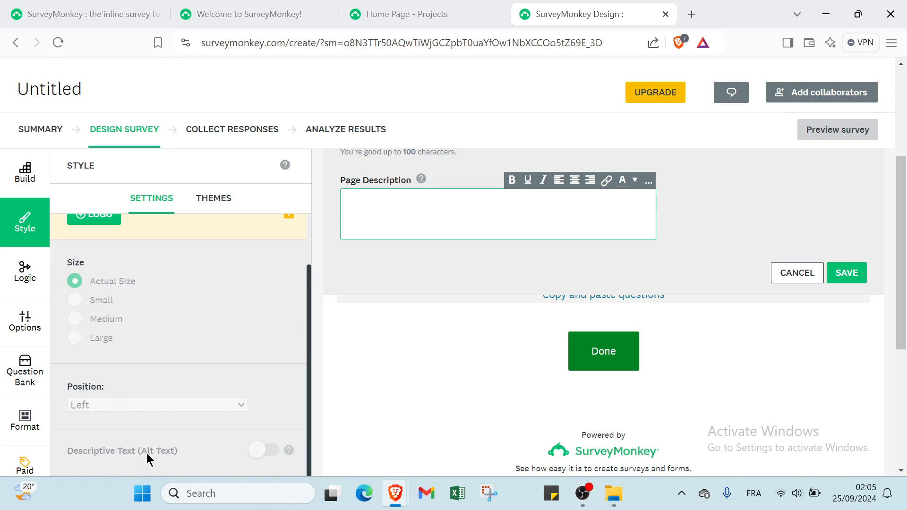
scroll(145, 444, "up", 2)
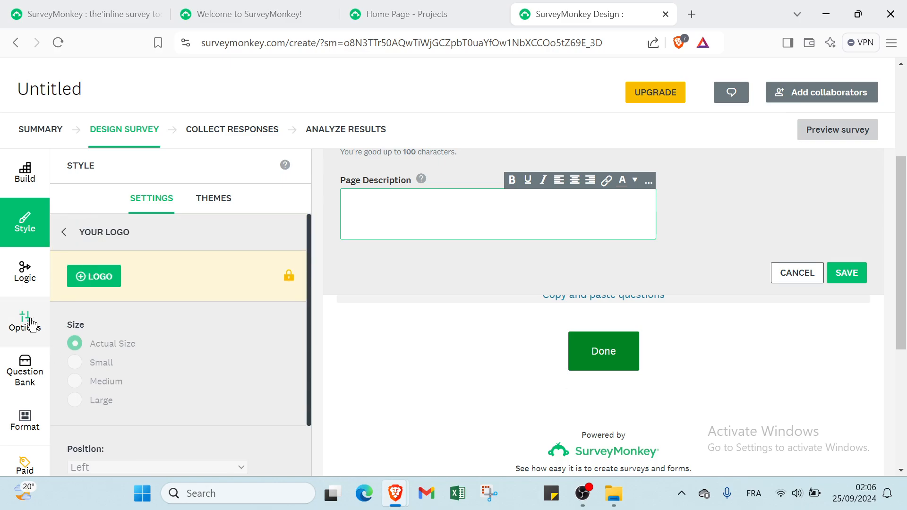
left_click(25, 273)
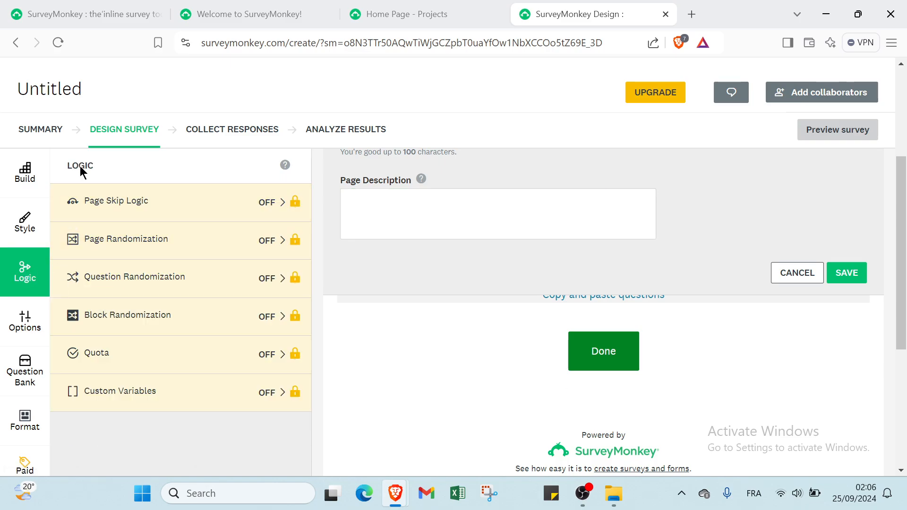
- Add a Multiple Choice question as Q1 and try to add a Checkboxes question
left_click(25, 172)
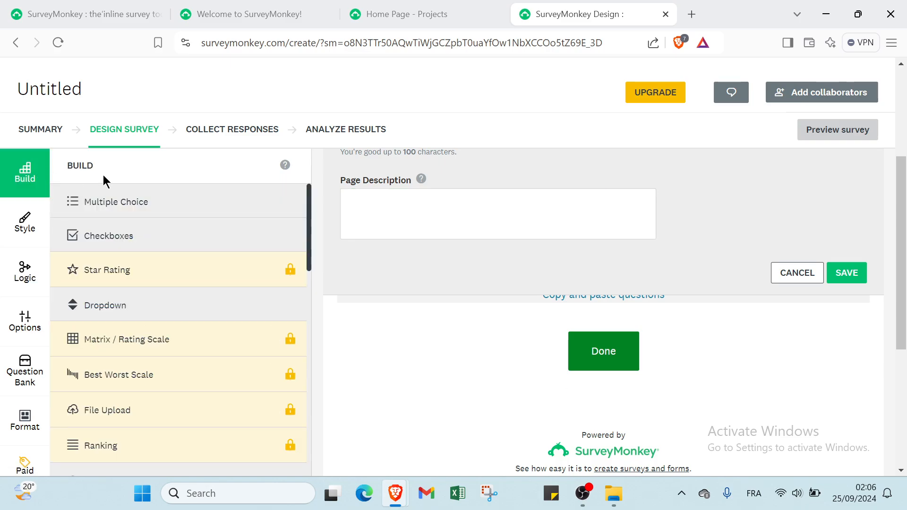
left_click(112, 201)
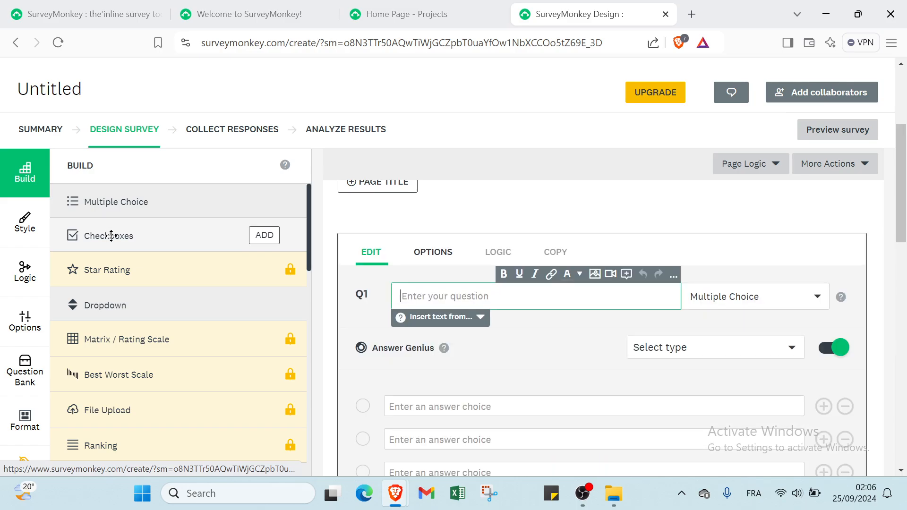
left_click(112, 236)
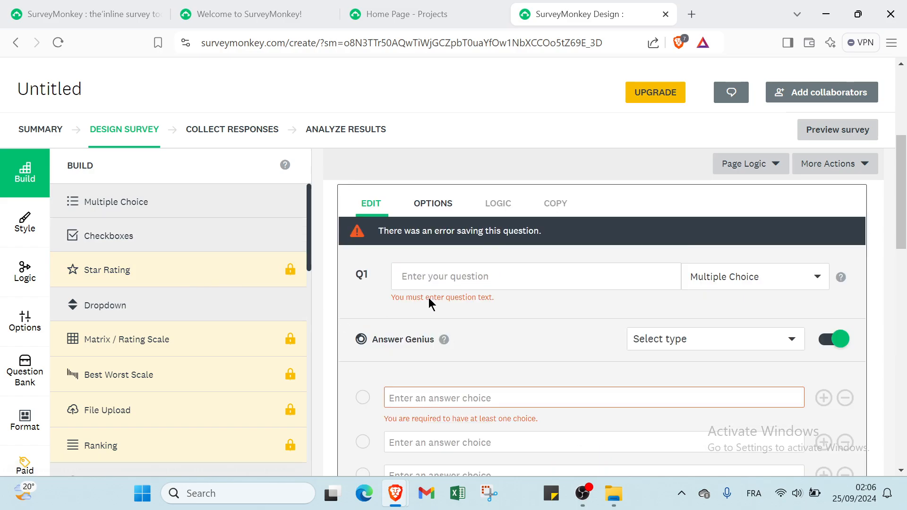
- View the question types available for Q1 and the Answer Genius answer scales, leaving both unchanged
scroll(448, 284, "down", 1)
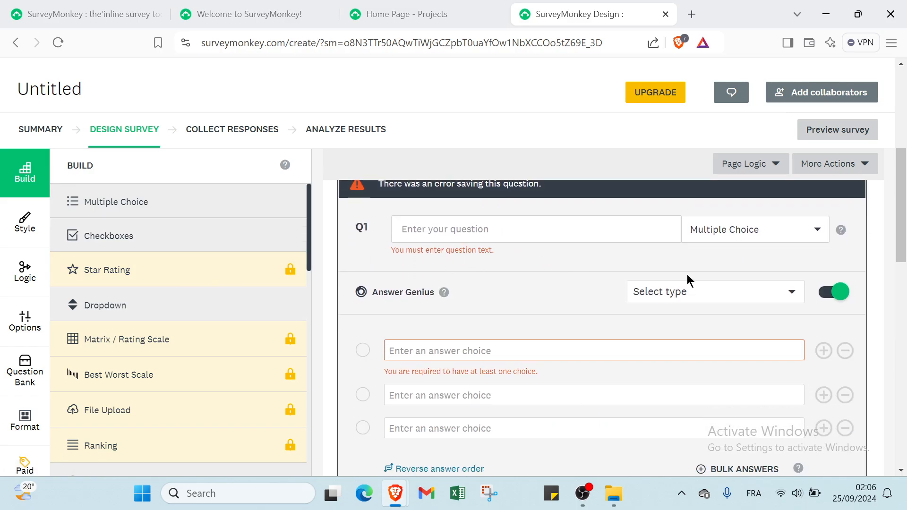
left_click(774, 235)
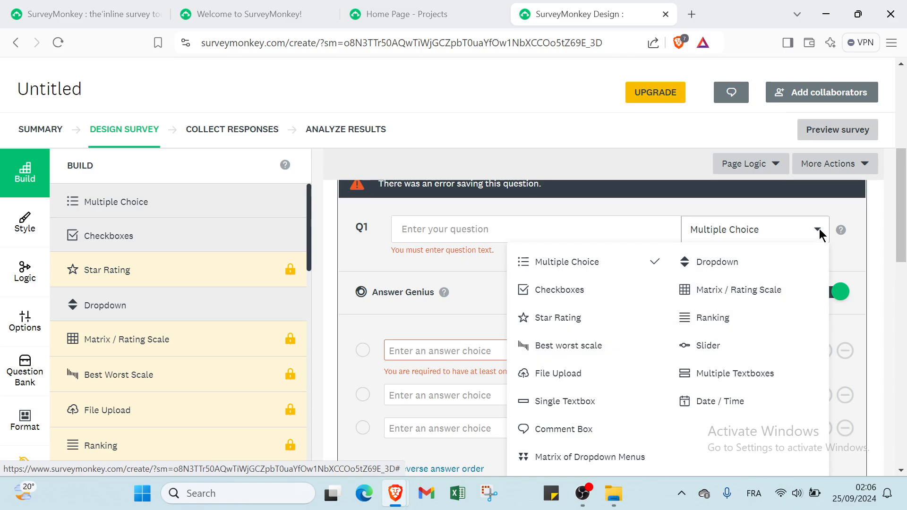
left_click(831, 208)
left_click(711, 298)
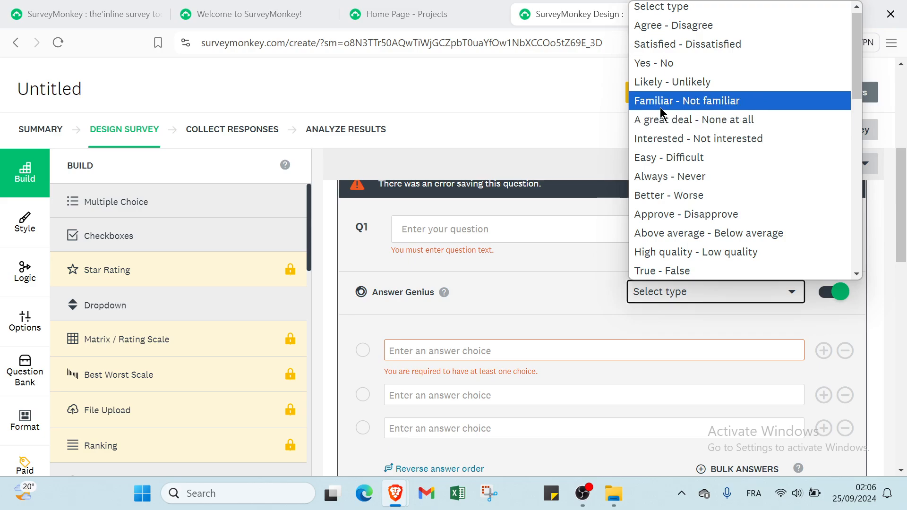
scroll(660, 109, "up", 1)
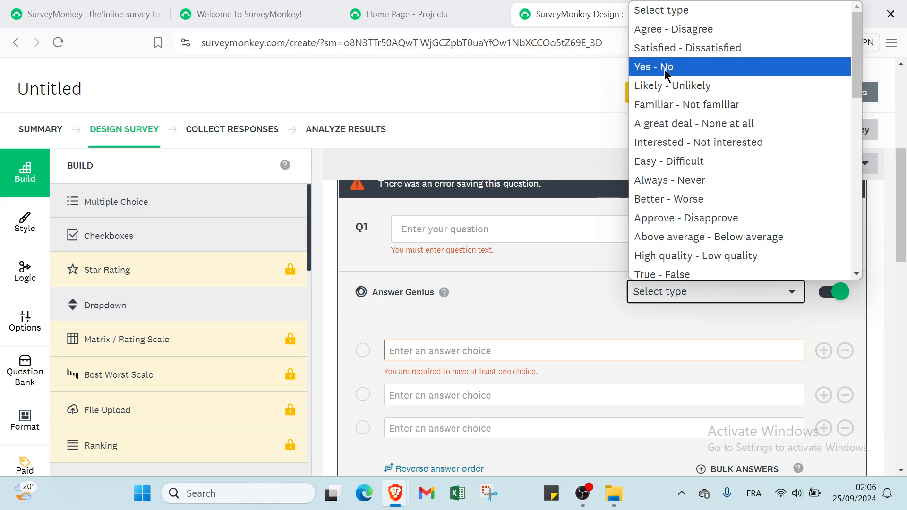
left_click(579, 104)
- Add two more answer choice rows after the second choice of Q1
scroll(555, 193, "up", 1)
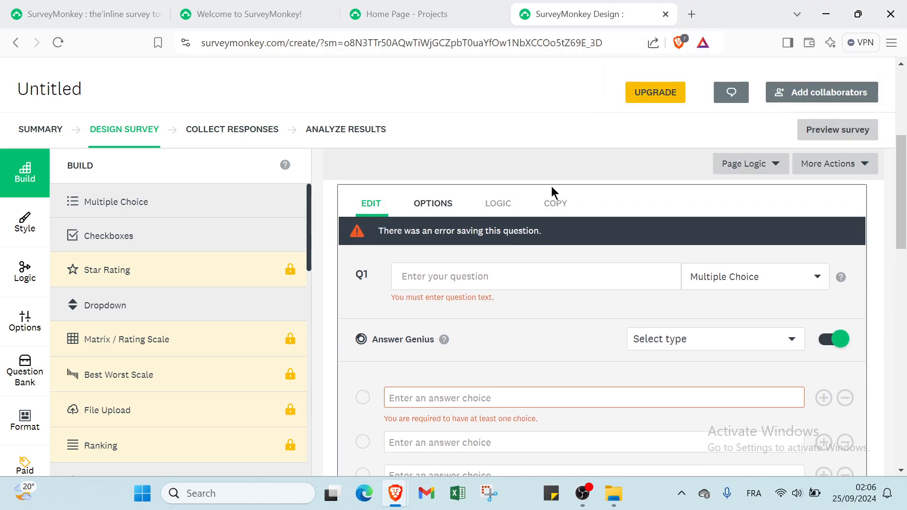
scroll(484, 415, "down", 4)
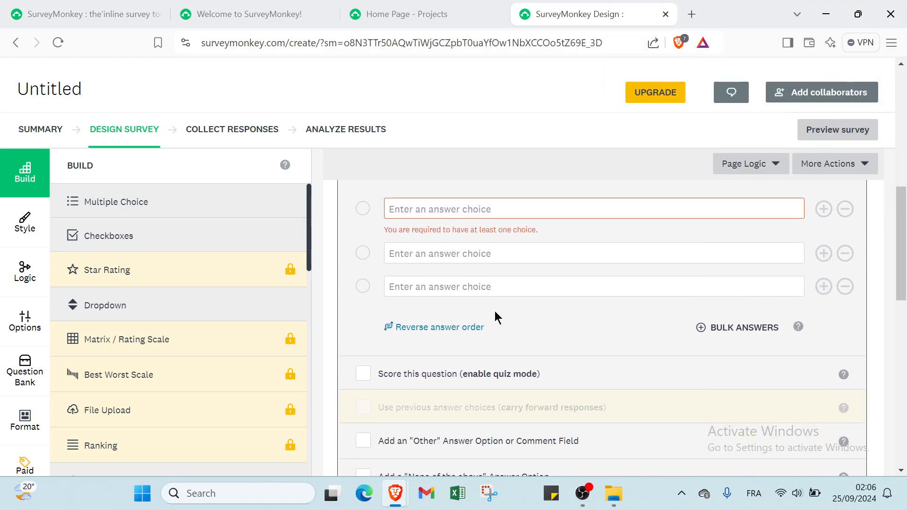
left_click(823, 254)
left_click(823, 254)
- Enable quiz-mode scoring for Q1 and add an "Other" answer option displayed as a comment field
scroll(747, 296, "down", 4)
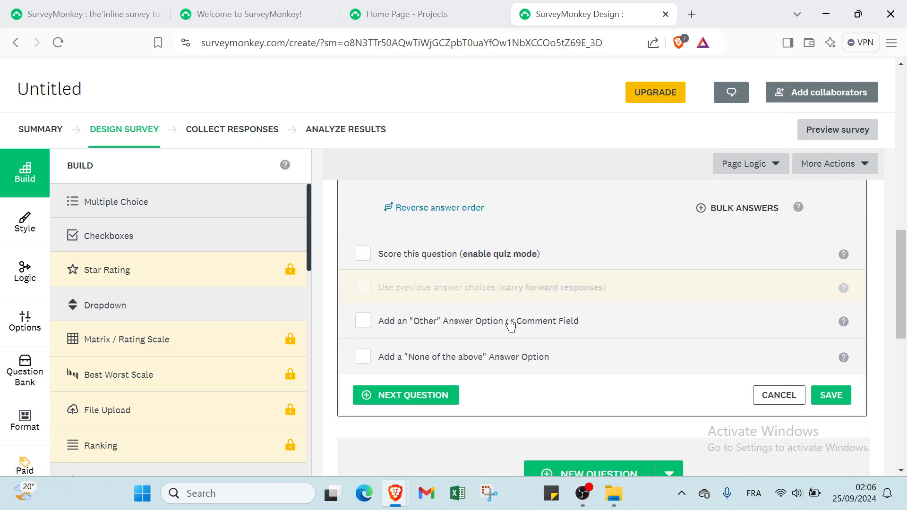
left_click(416, 258)
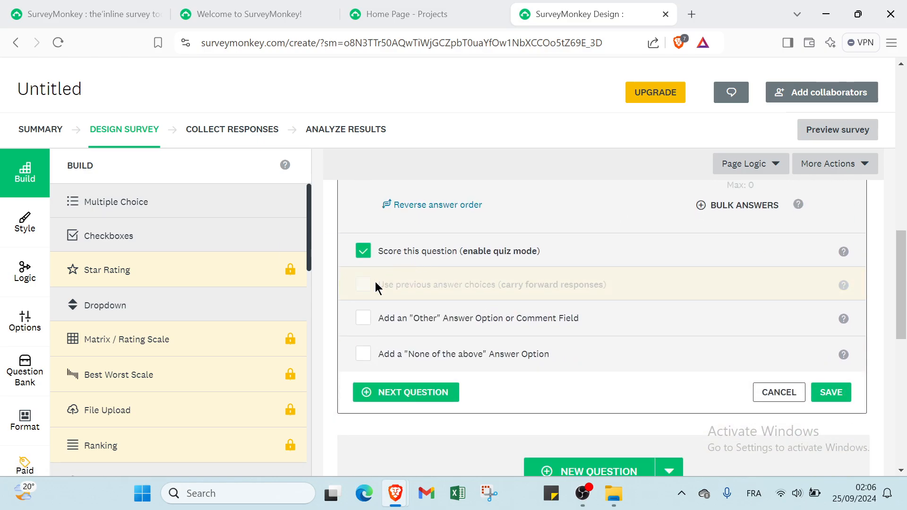
left_click(358, 312)
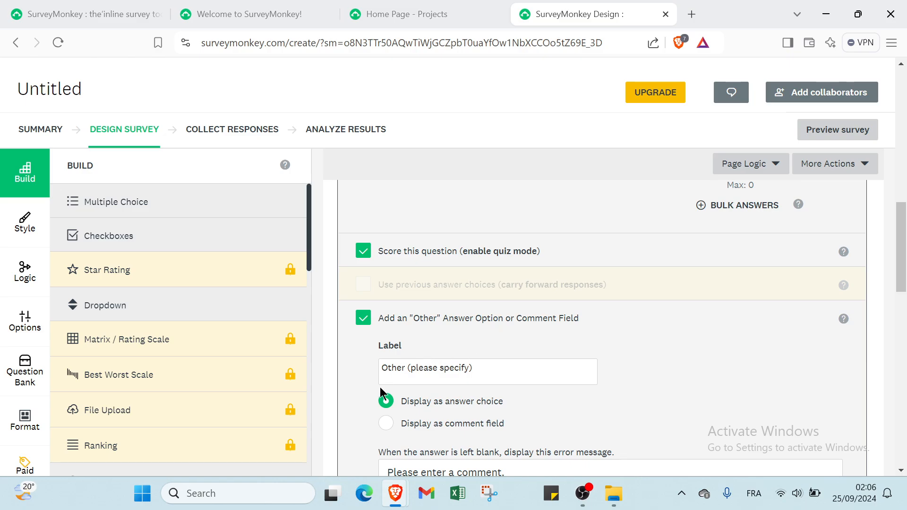
left_click(386, 423)
scroll(415, 406, "down", 4)
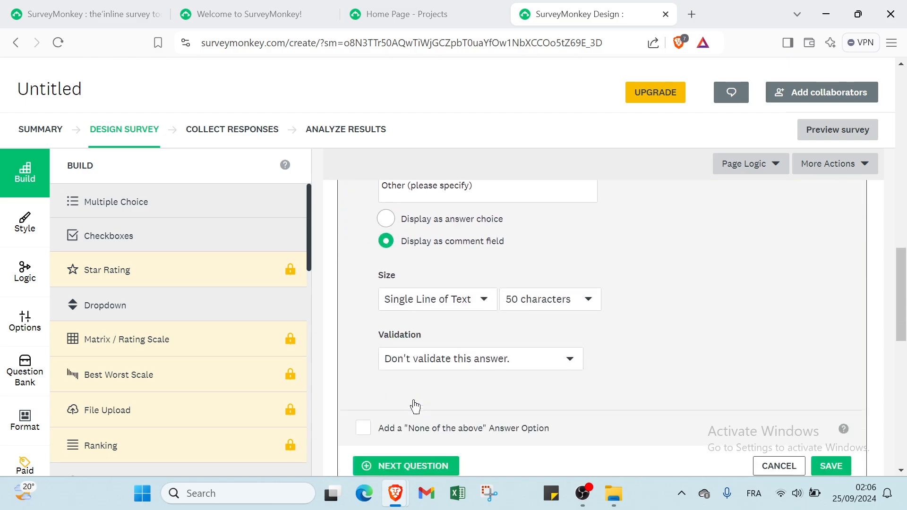
- View the size, character-length and validation choices for Q1's comment field
scroll(415, 406, "down", 1)
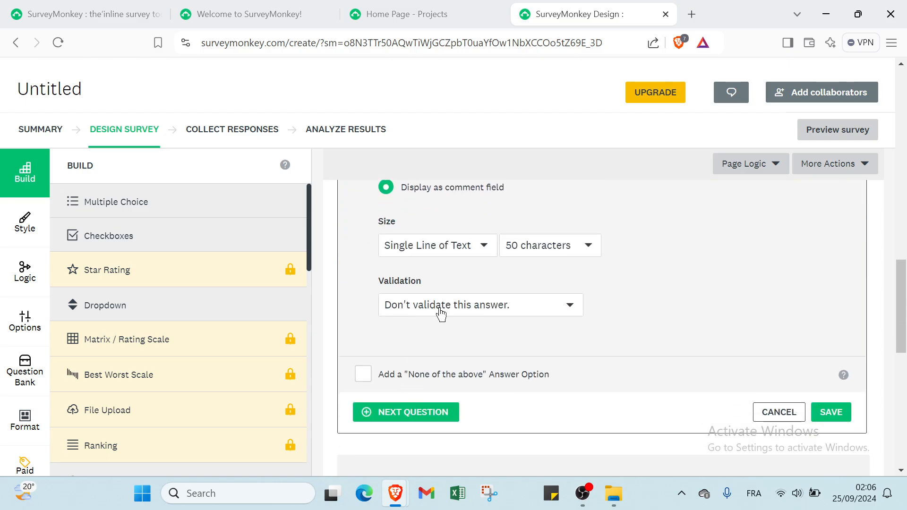
left_click(418, 251)
left_click(517, 243)
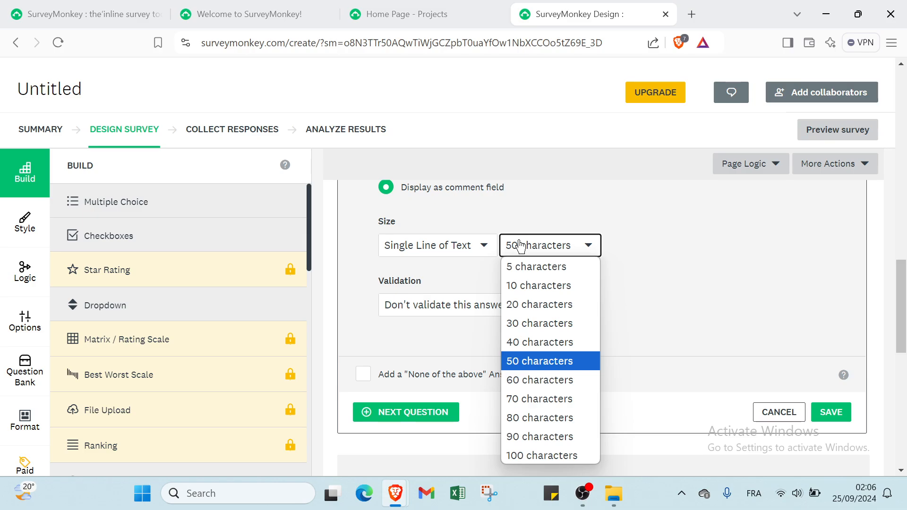
left_click(438, 308)
left_click(428, 305)
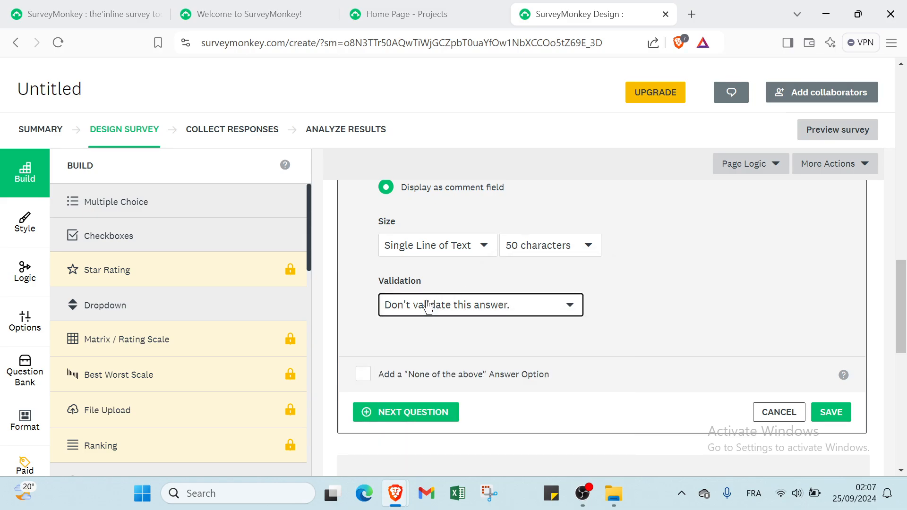
- Add a "None of the above" answer option to Q1 and award it 9 points
left_click(377, 378)
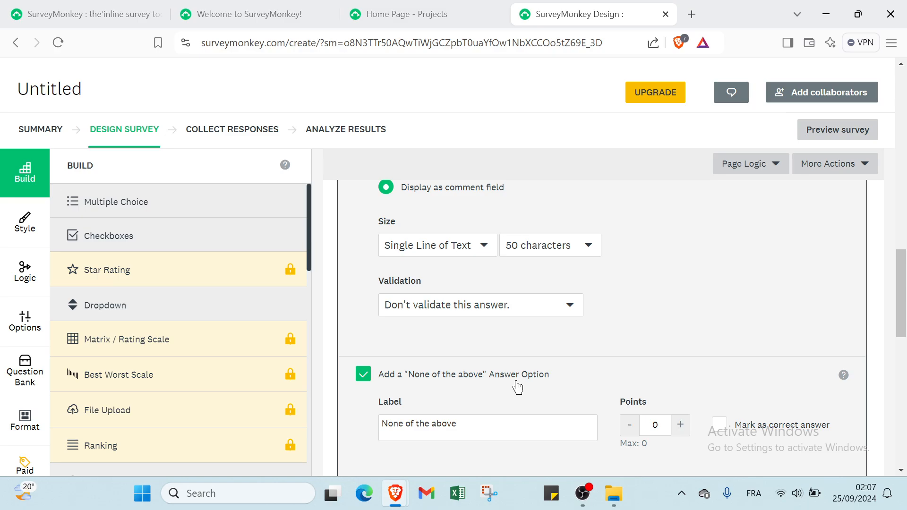
left_click(675, 433)
left_click(675, 433)
left_click(676, 433)
left_click(676, 433)
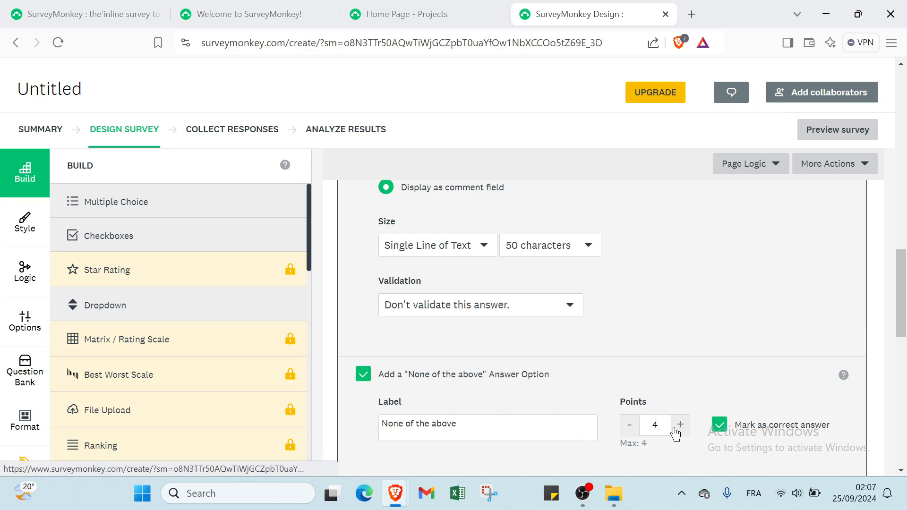
left_click(675, 433)
left_click(675, 434)
left_click(676, 433)
left_click(676, 434)
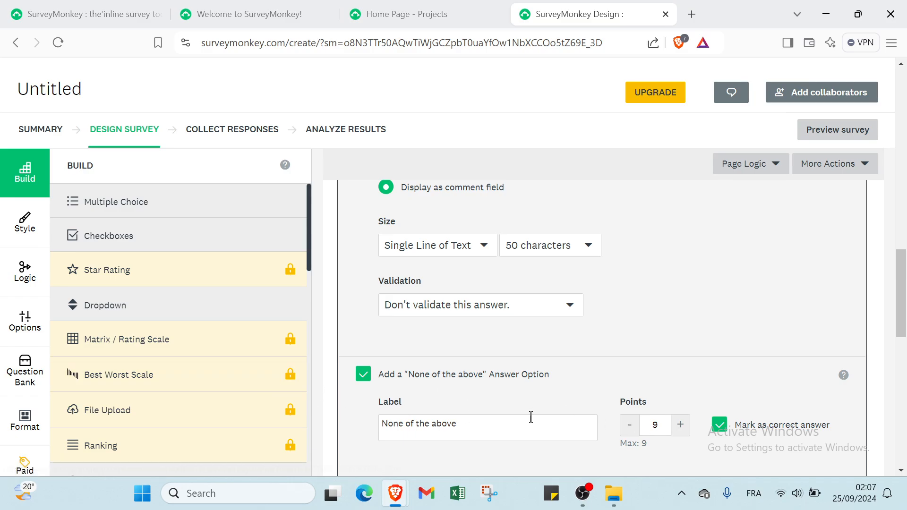
- Browse the question types available for building the survey, down to Click Map
scroll(237, 328, "down", 1)
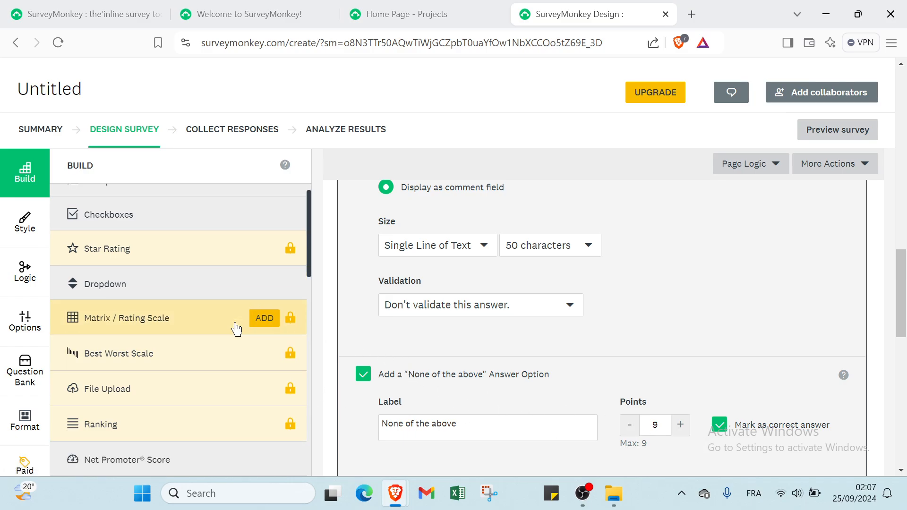
scroll(168, 404, "down", 3)
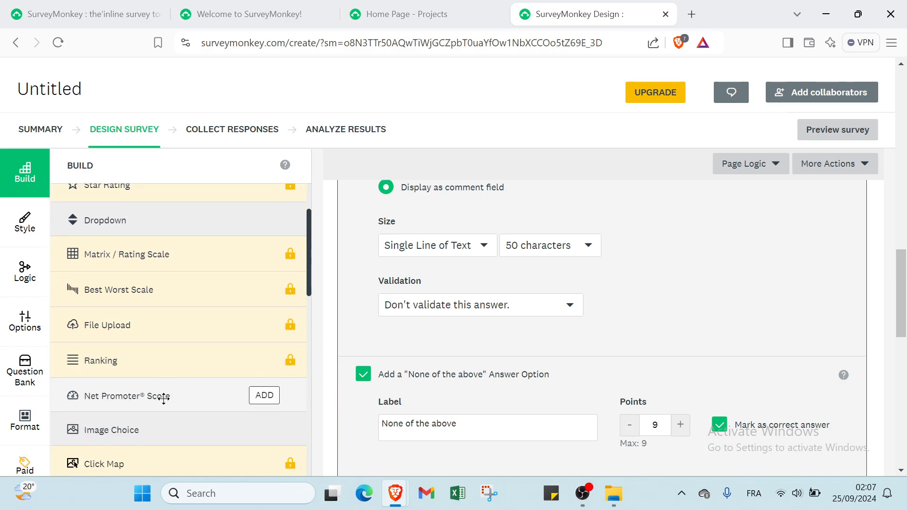
scroll(156, 389, "up", 4)
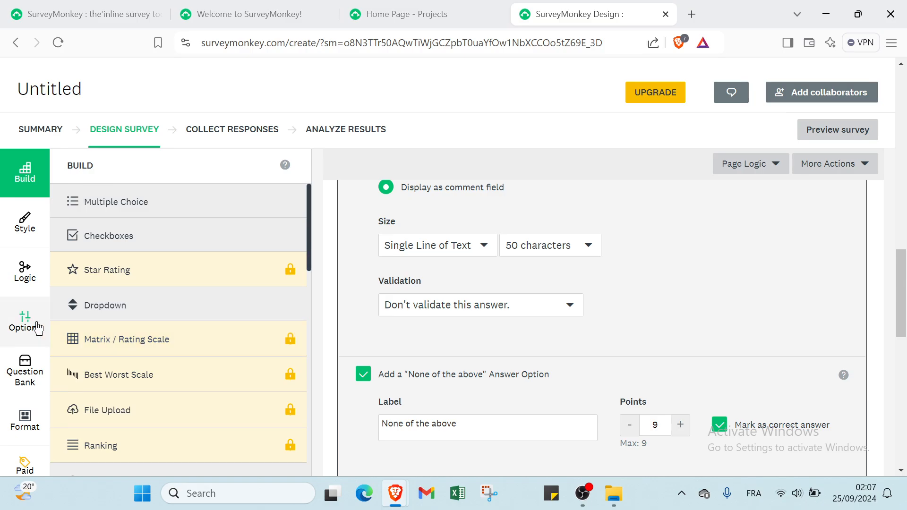
- Review the survey's logic features, display options, question bank categories and format choices
left_click(24, 283)
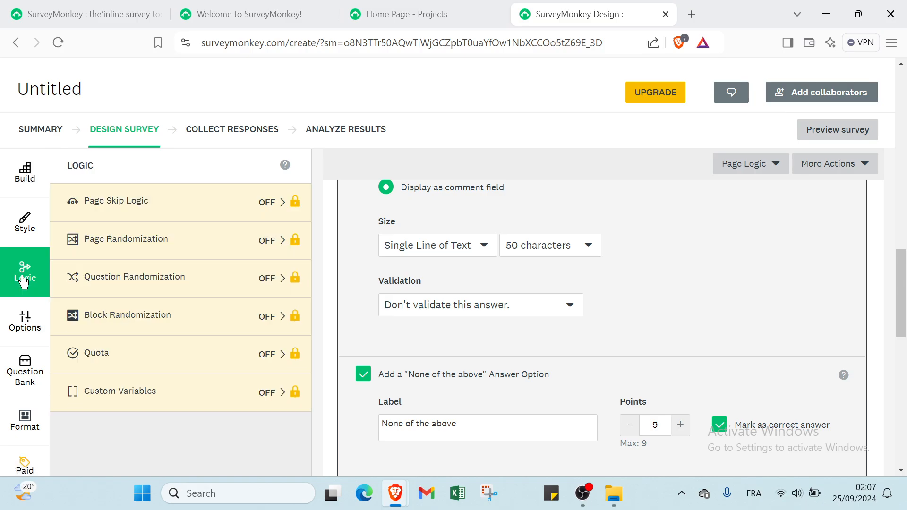
left_click(28, 312)
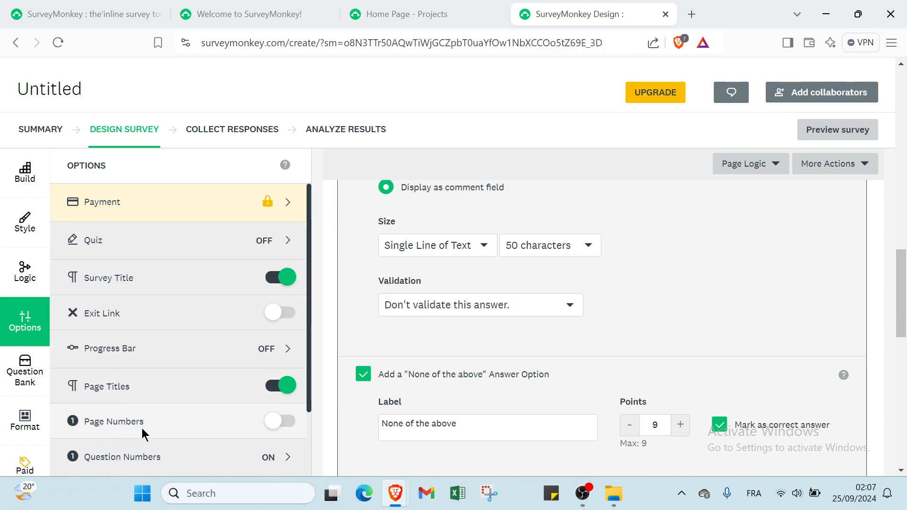
left_click(42, 377)
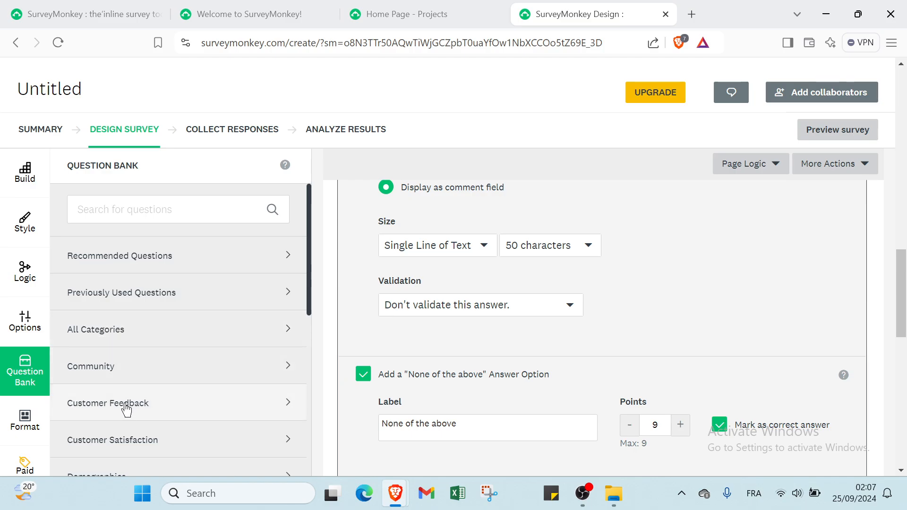
scroll(80, 440, "down", 1)
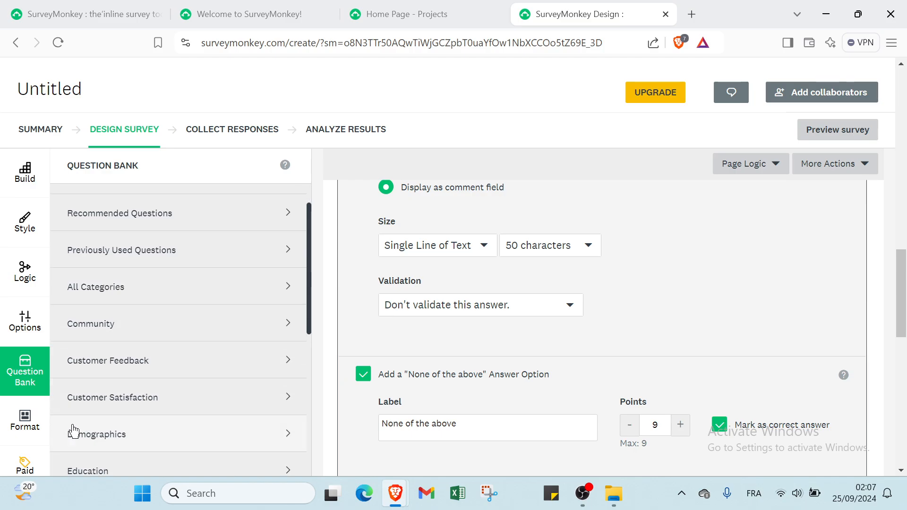
left_click(31, 425)
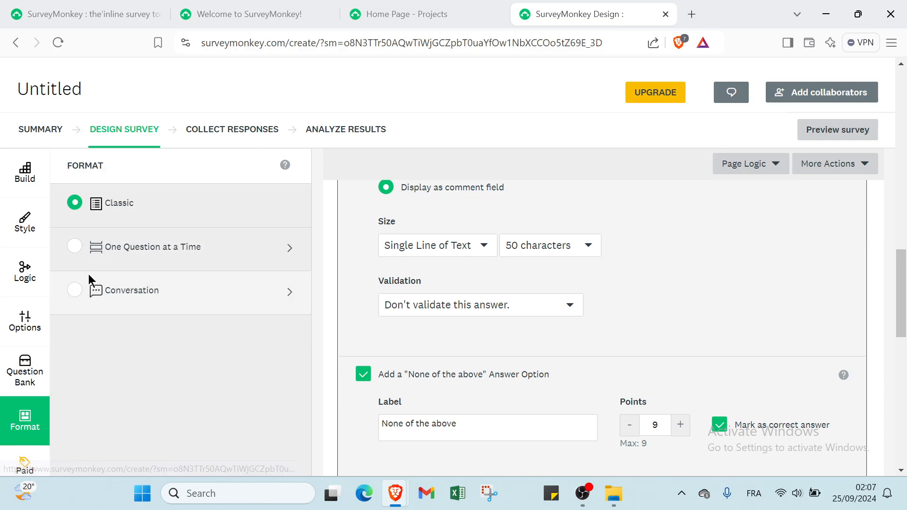
- View the added paid features and the survey's print settings, closing the print dialog without downloading a PDF
left_click(29, 462)
scroll(24, 369, "down", 3)
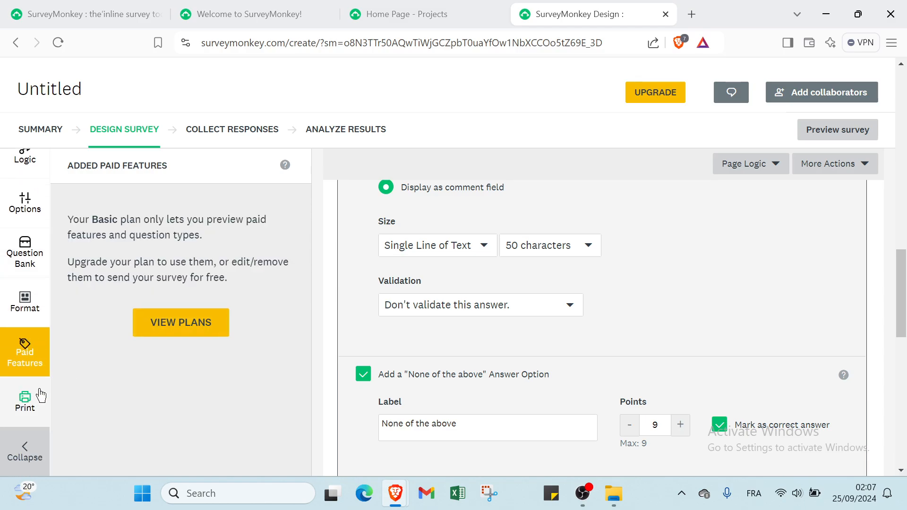
left_click(40, 397)
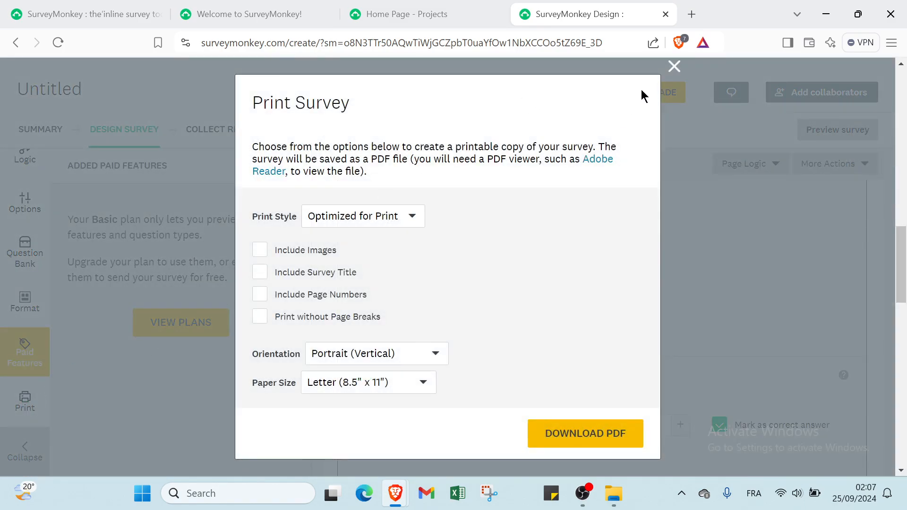
left_click(674, 67)
scroll(377, 216, "up", 8)
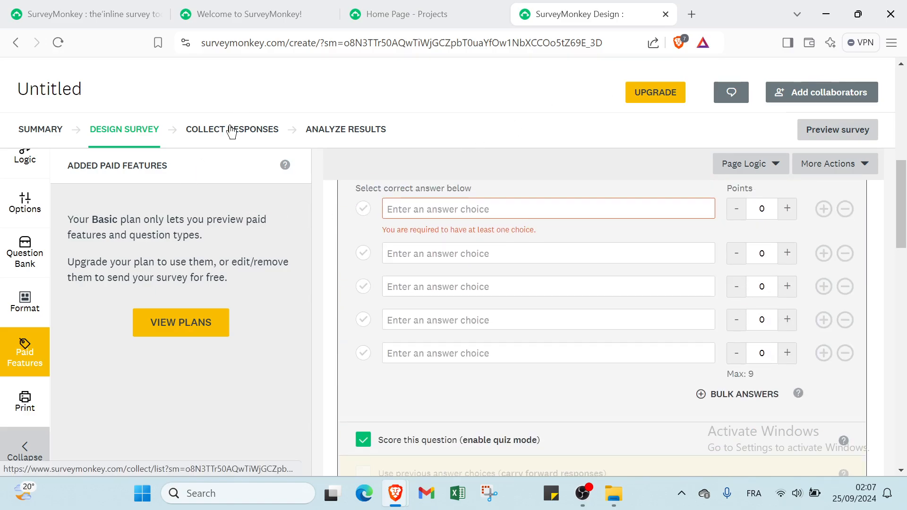
- Examine the two ways of collecting survey responses, sending it yourself or targeting ideal respondents
left_click(232, 129)
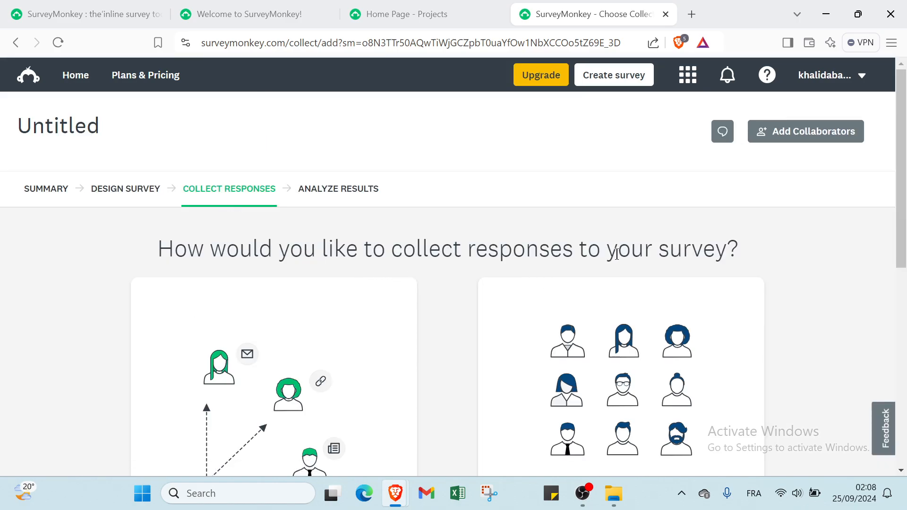
scroll(381, 324, "down", 5)
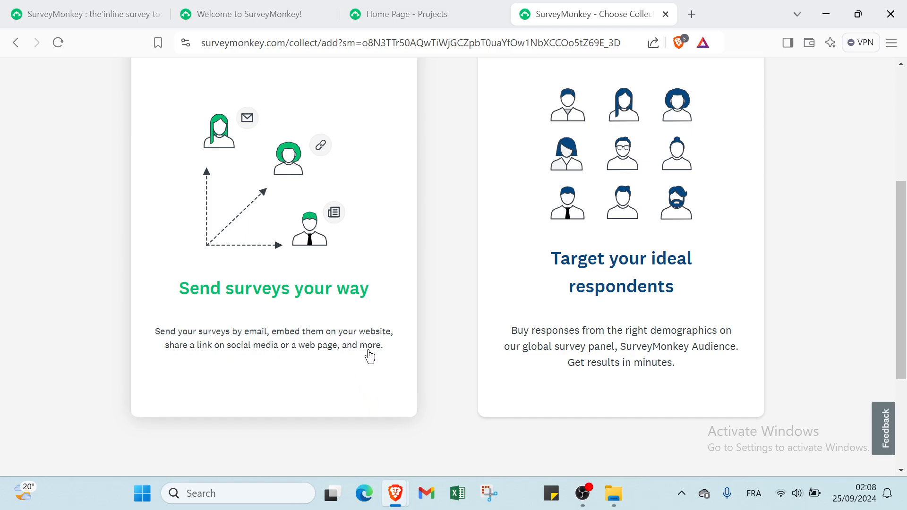
scroll(543, 197, "up", 3)
scroll(562, 416, "down", 3)
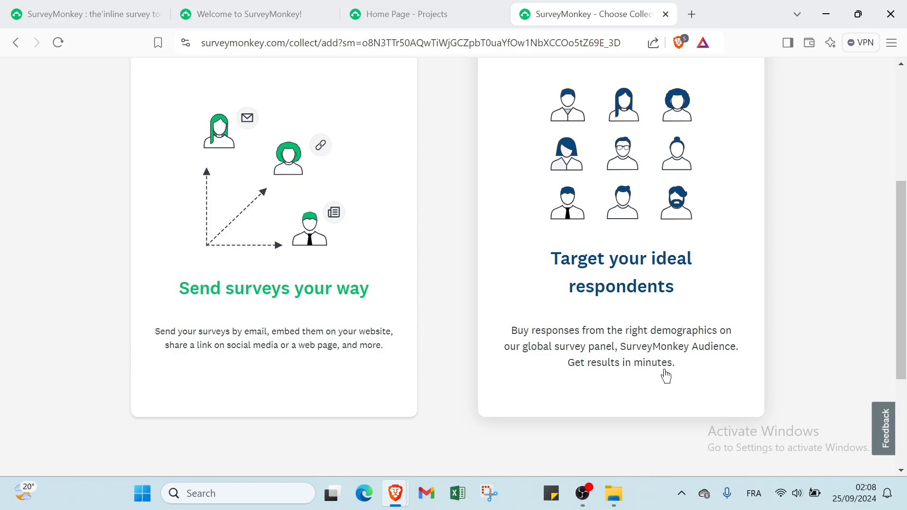
scroll(640, 366, "up", 5)
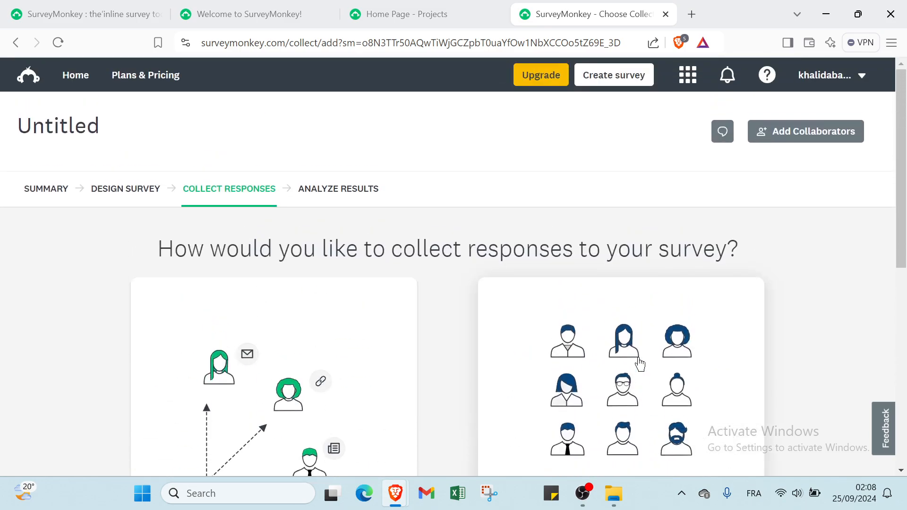
- View the survey's results analysis and summary pages, and return to the already open SurveyMonkey homepage
left_click(332, 187)
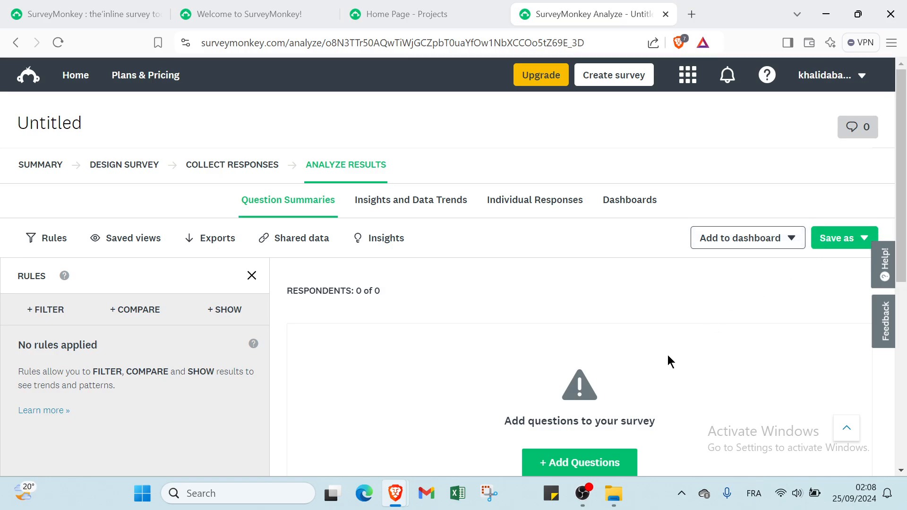
left_click(52, 171)
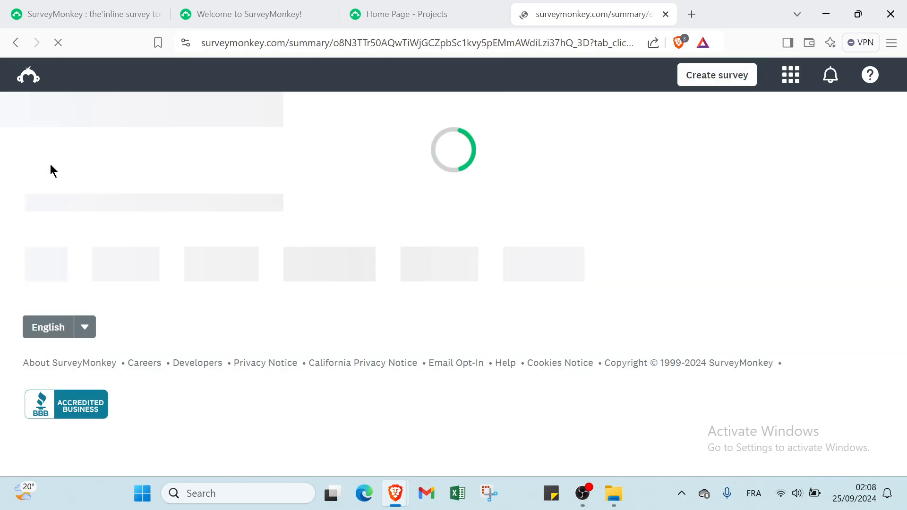
left_click(101, 14)
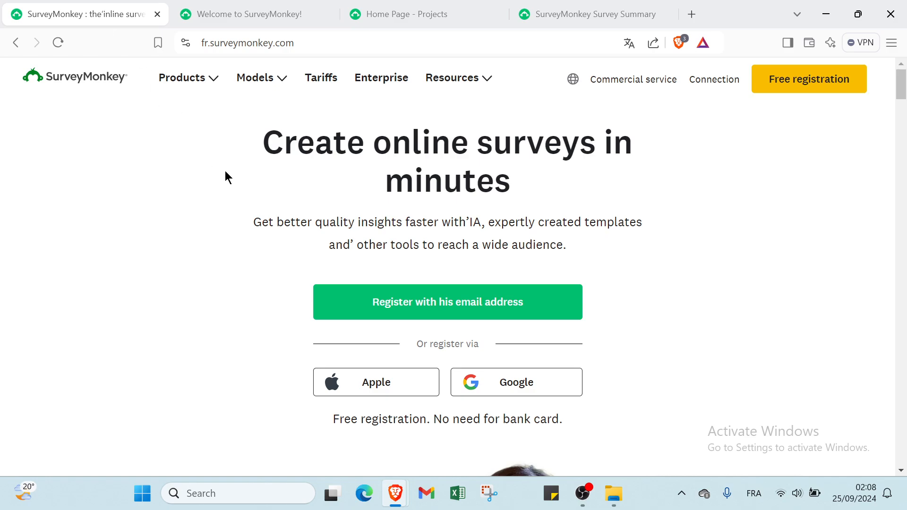